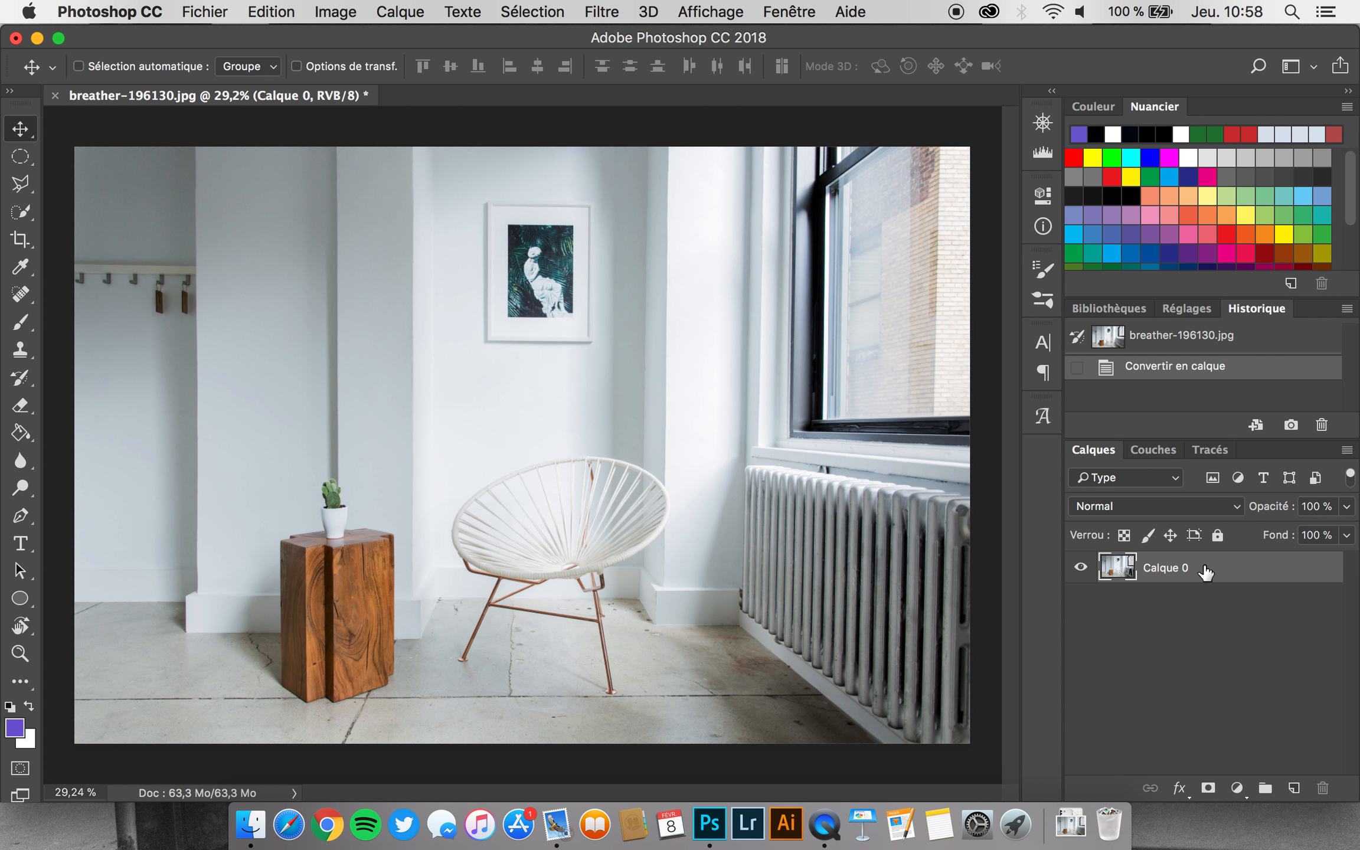
Try erasing a curved freehand stroke across the photo with the soft 454 px Eraser and undo it.
scroll(676, 455, "down", 1)
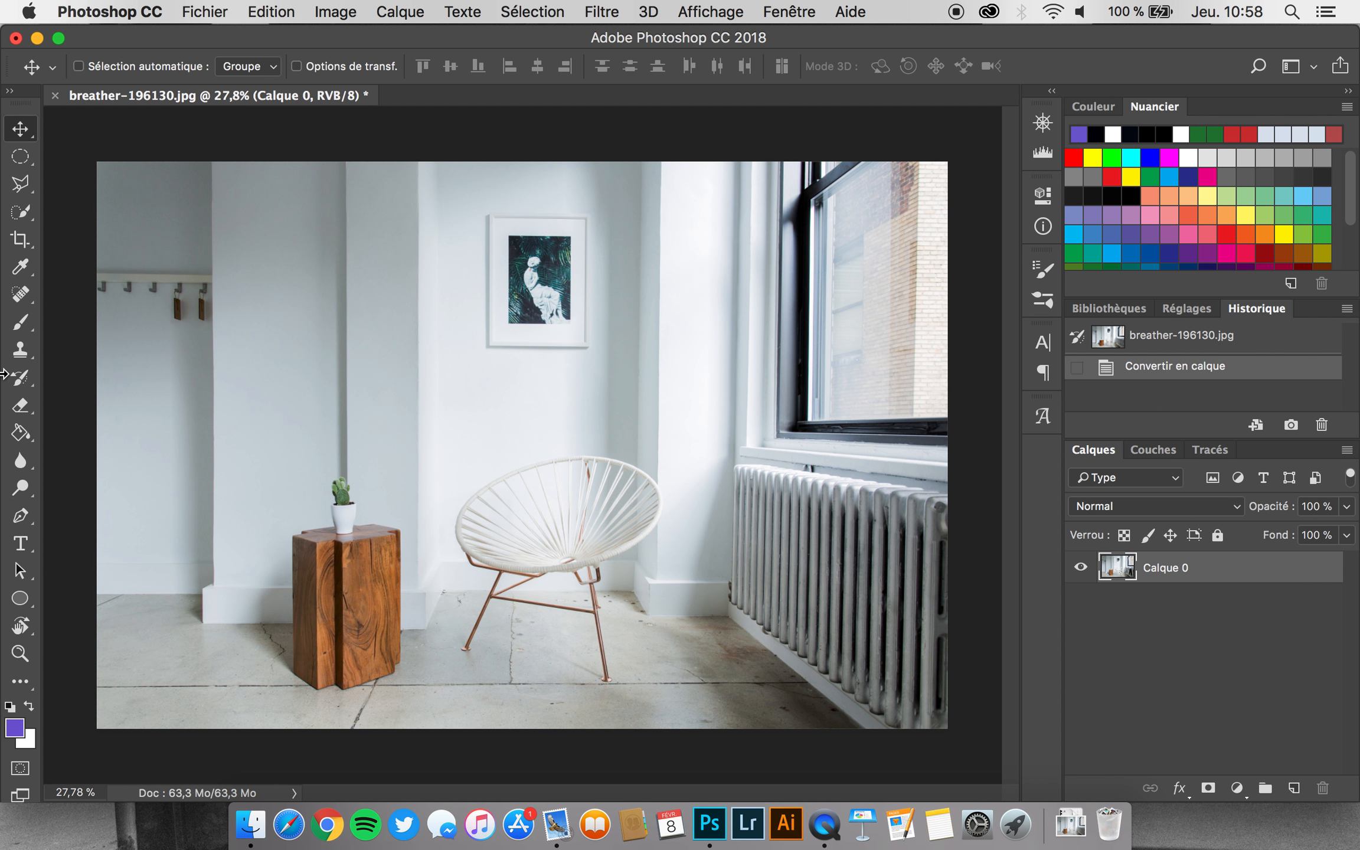
left_click(22, 412)
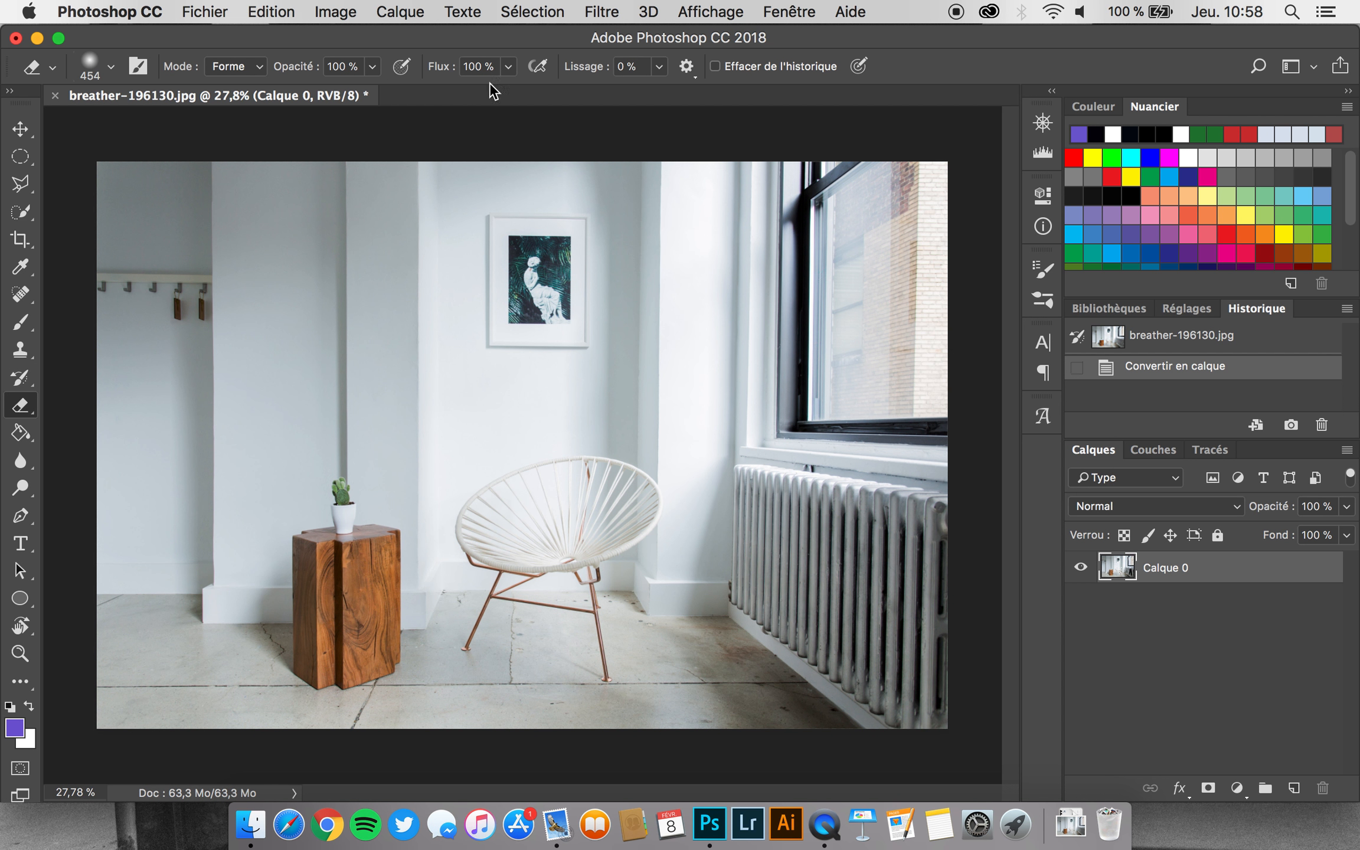
left_click(110, 72)
left_click(112, 72)
left_click(112, 72)
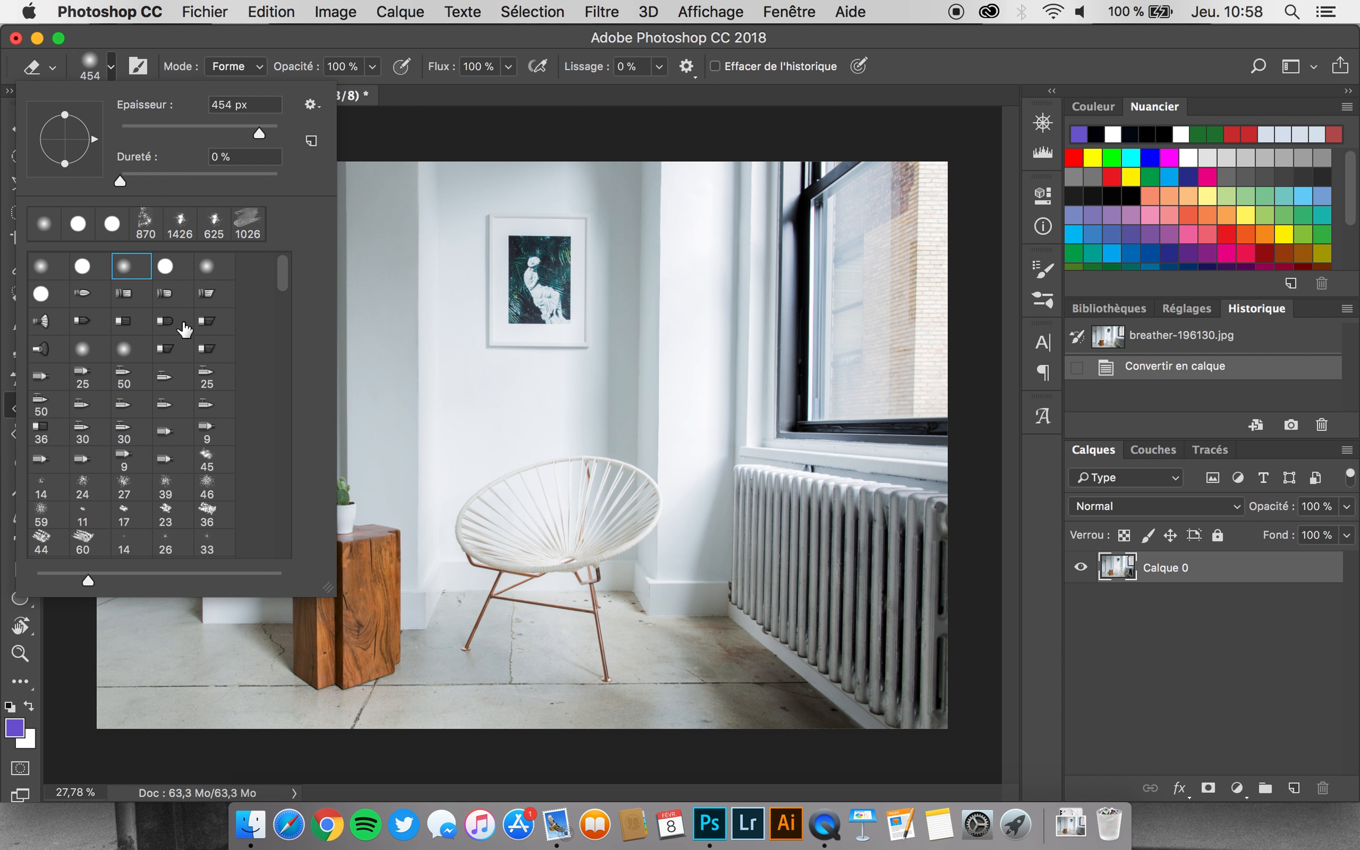
left_click(210, 44)
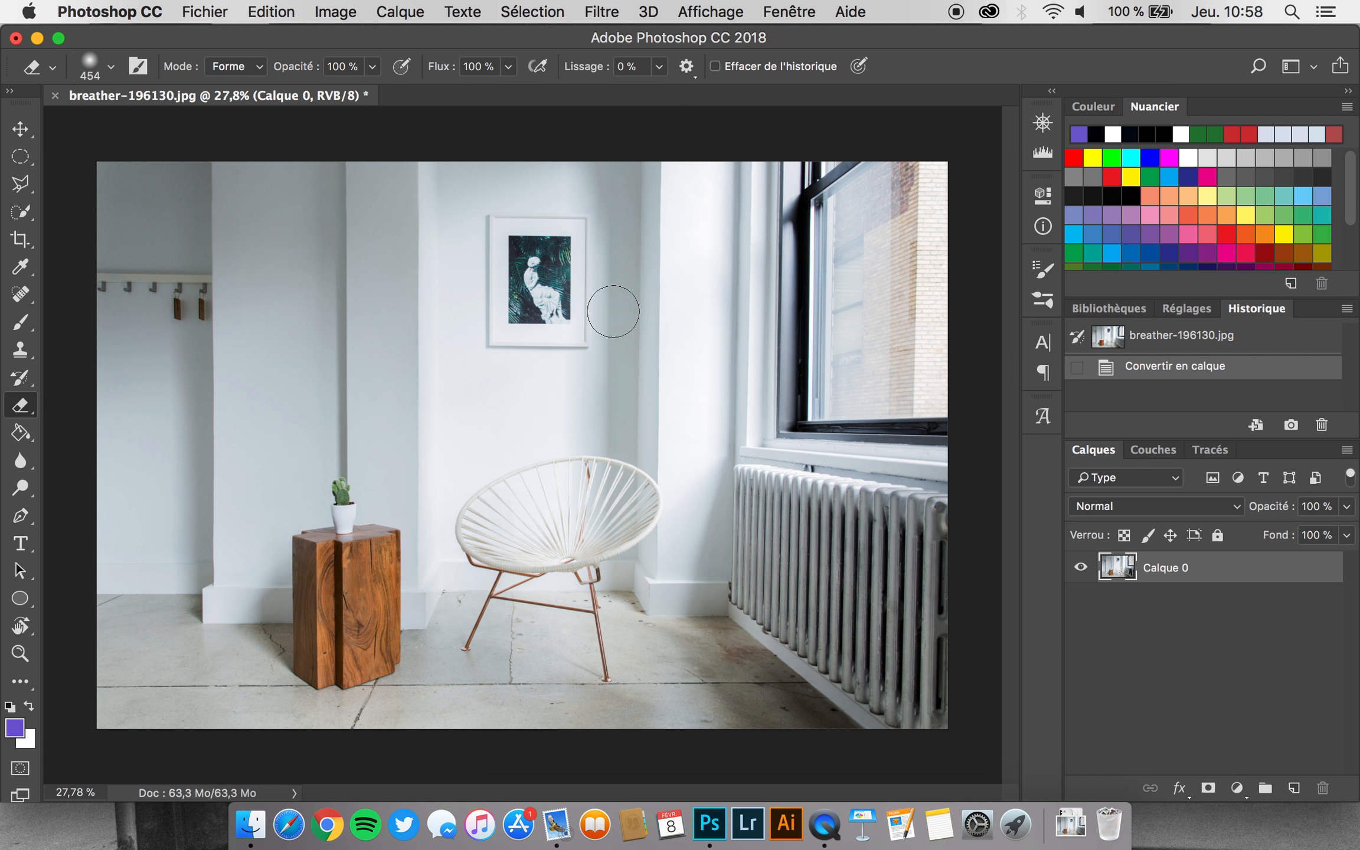
mouse_move(683, 308)
left_mouse_down()
mouse_move(378, 320)
mouse_move(334, 366)
mouse_move(648, 395)
mouse_move(704, 535)
mouse_move(406, 558)
mouse_move(289, 535)
left_mouse_up()
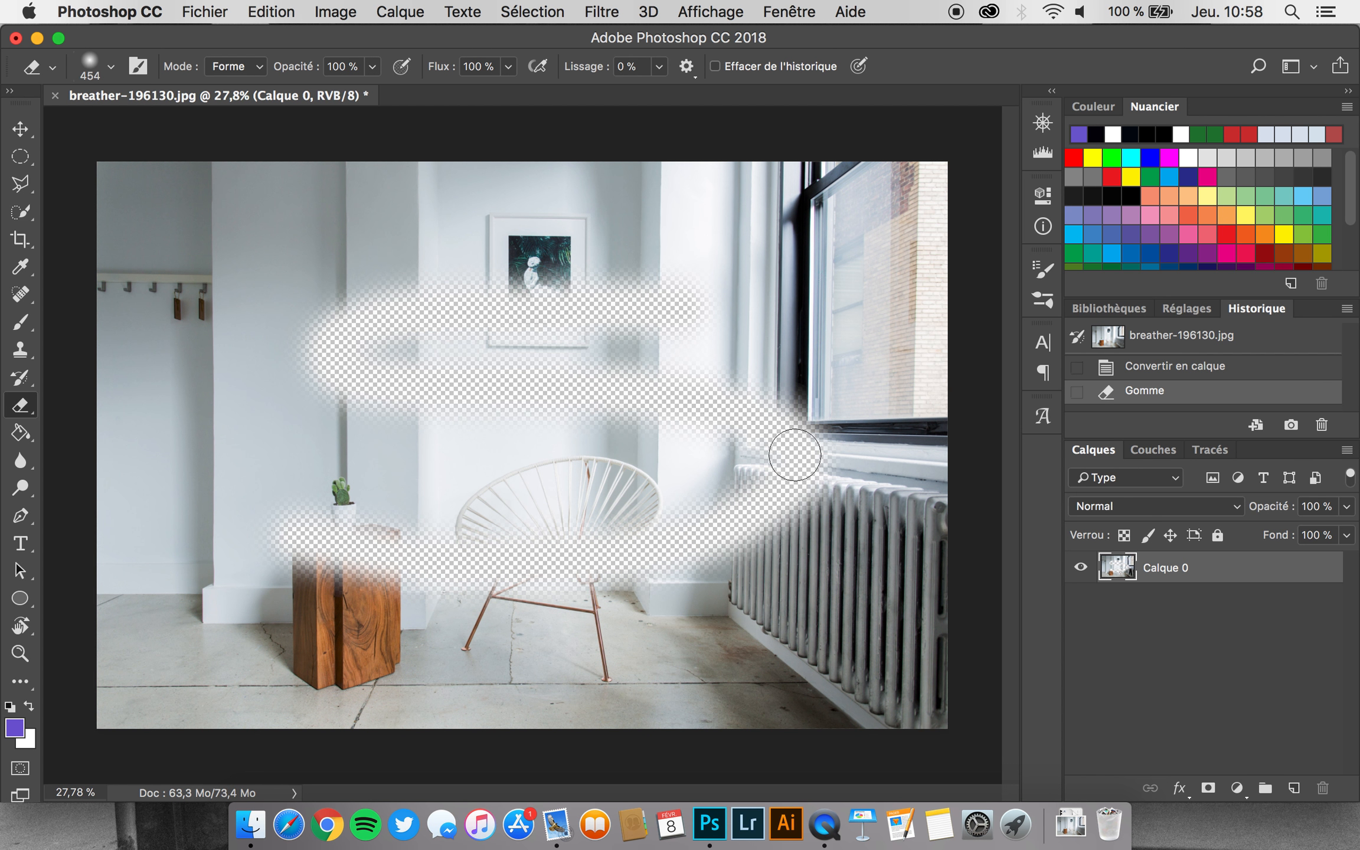
key("super+z")
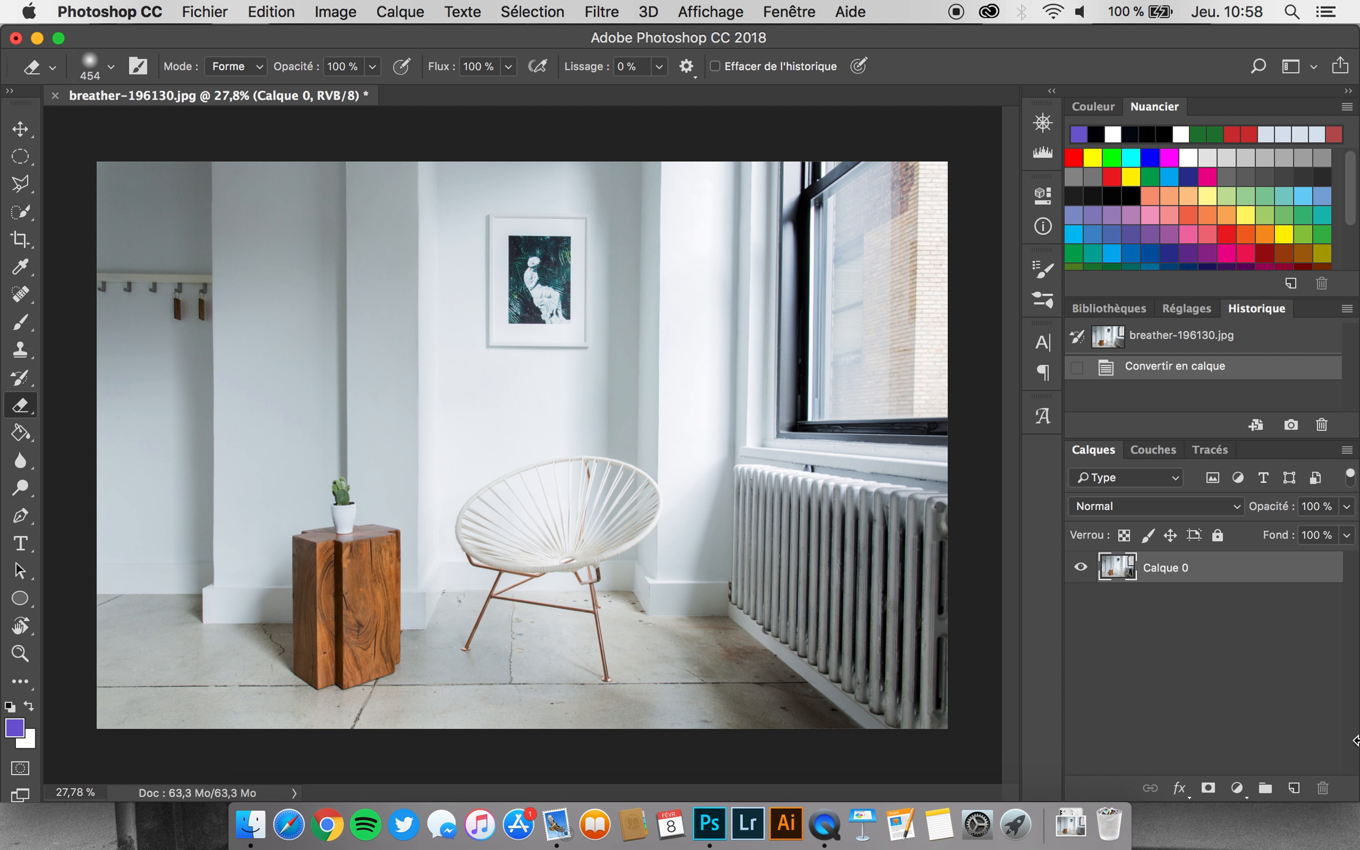
Add a new layer beneath Calque 0 and fill it with the purple foreground colour using the Paint Bucket.
left_click(1291, 794)
left_click_drag(1208, 577, 1208, 612)
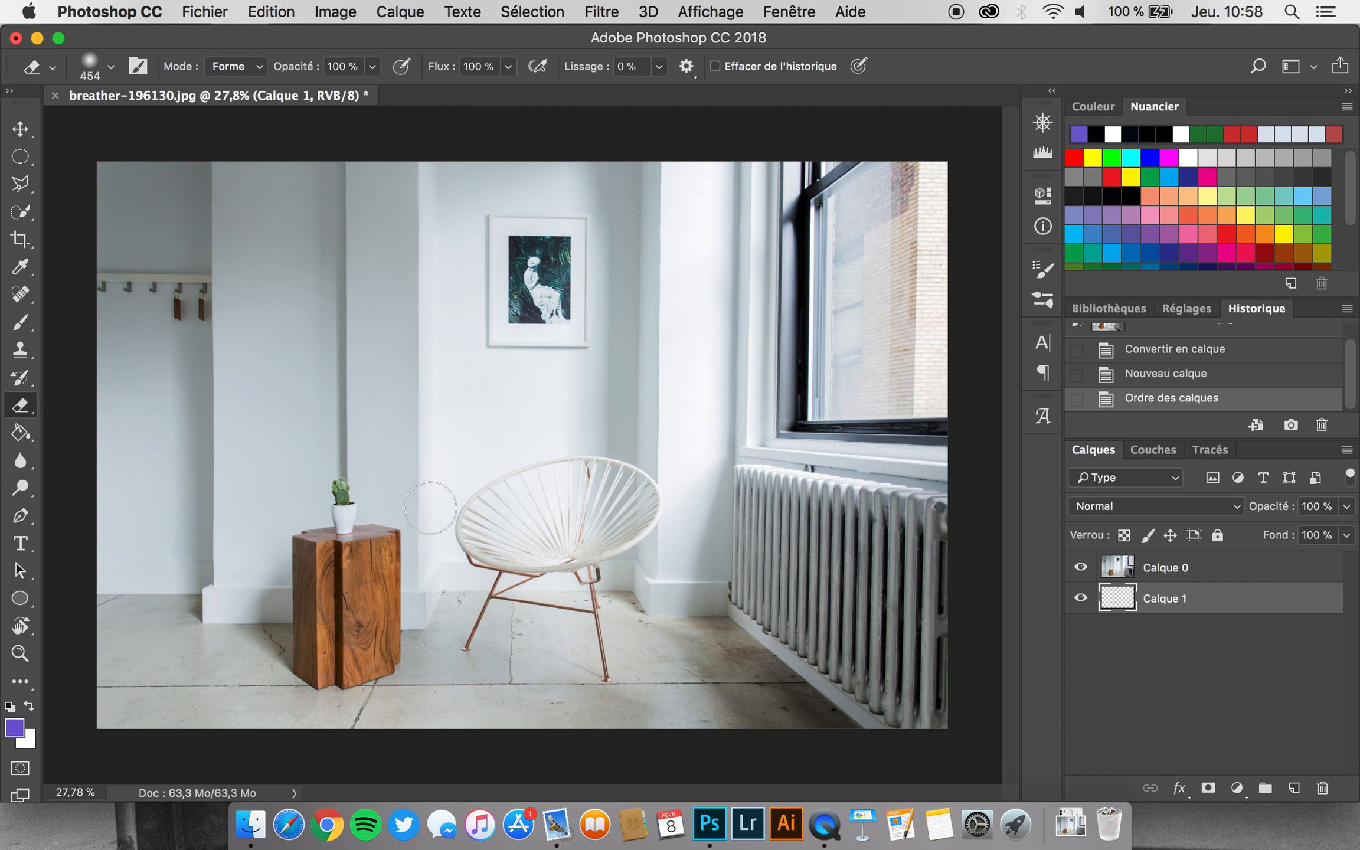
left_click(21, 433)
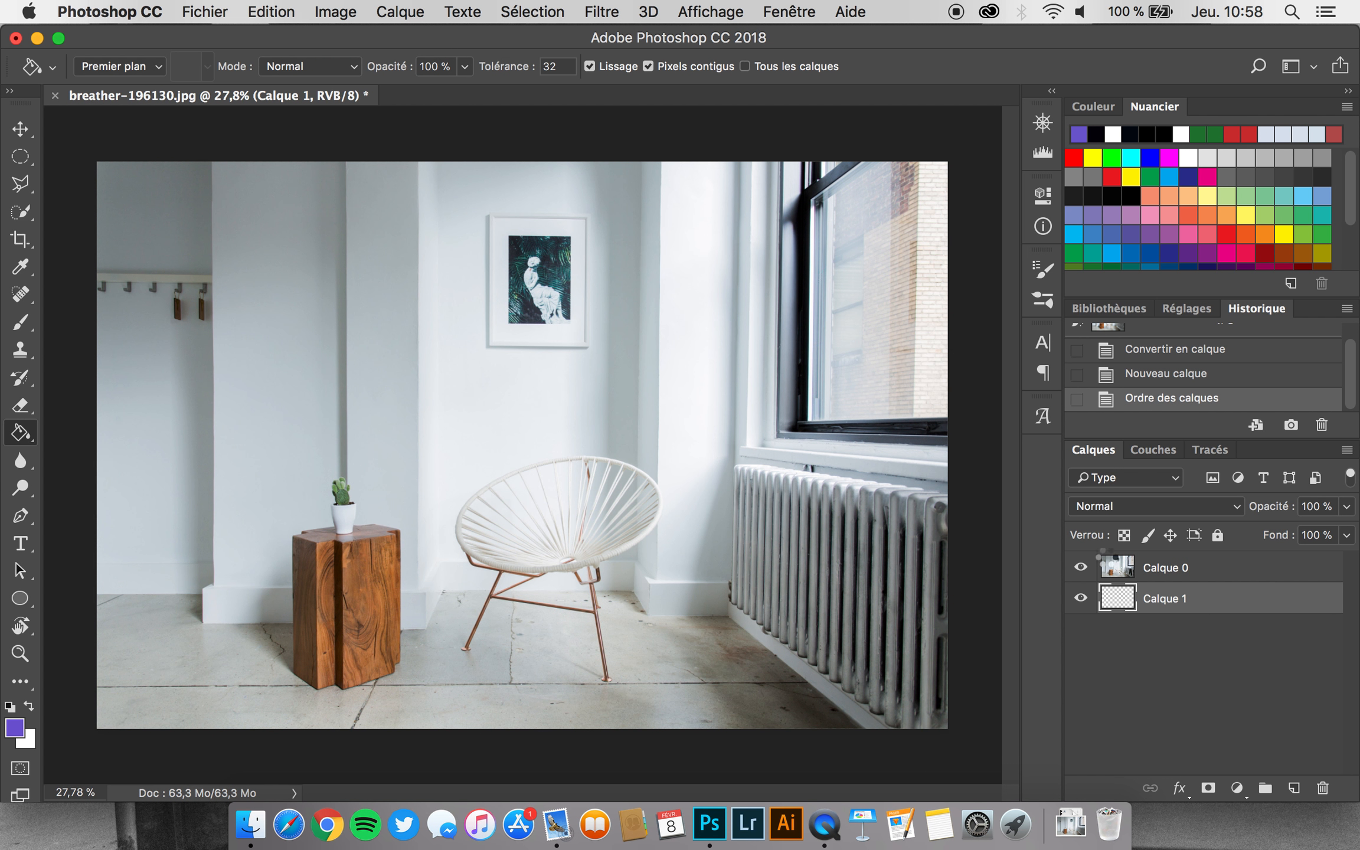
Try painting a purple S-shaped stroke on Calque 0 with the 109 px Brush and undo it.
left_click(1184, 570)
left_click(21, 322)
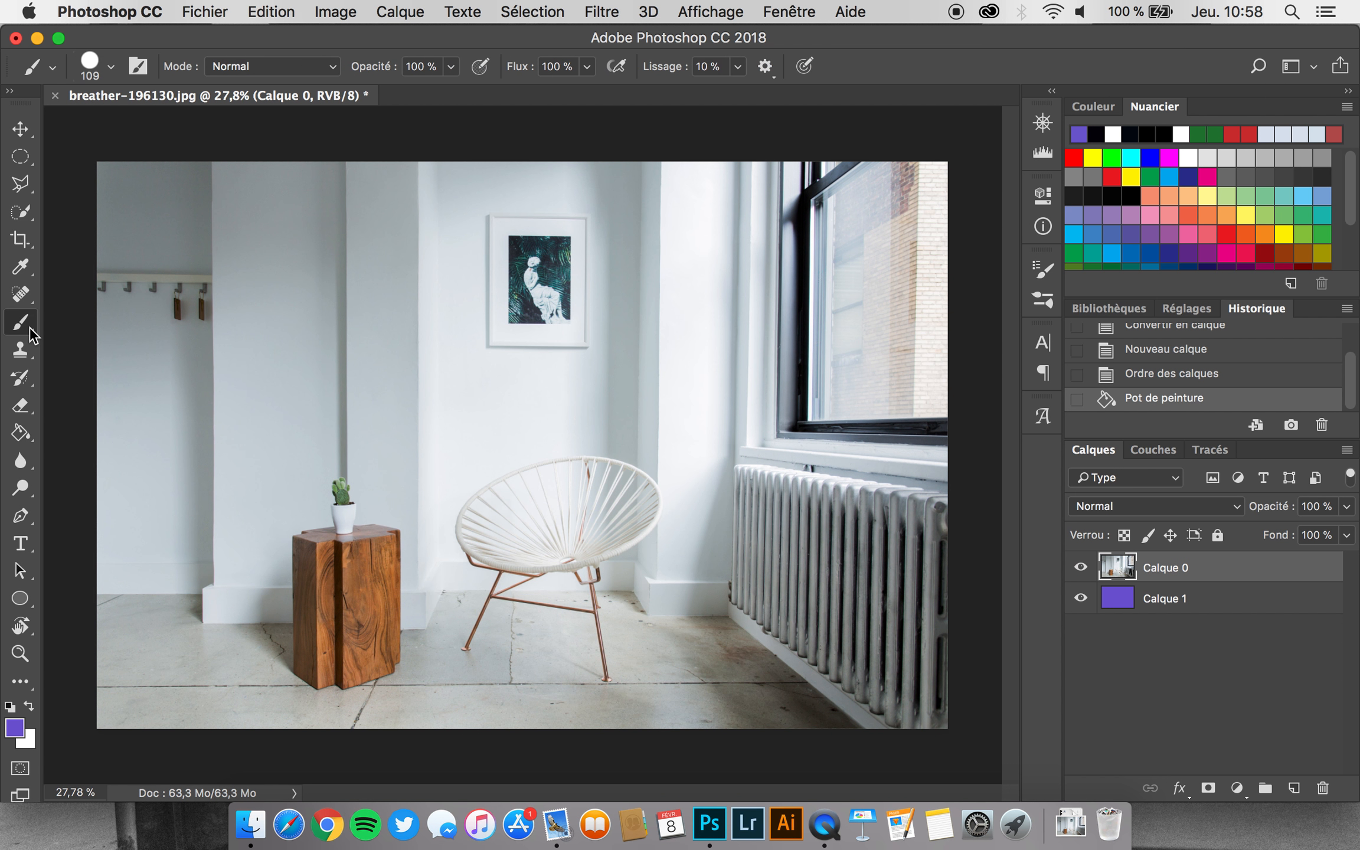
mouse_move(692, 336)
left_mouse_down()
mouse_move(387, 358)
mouse_move(507, 408)
mouse_move(764, 471)
mouse_move(609, 528)
mouse_move(554, 518)
left_mouse_up()
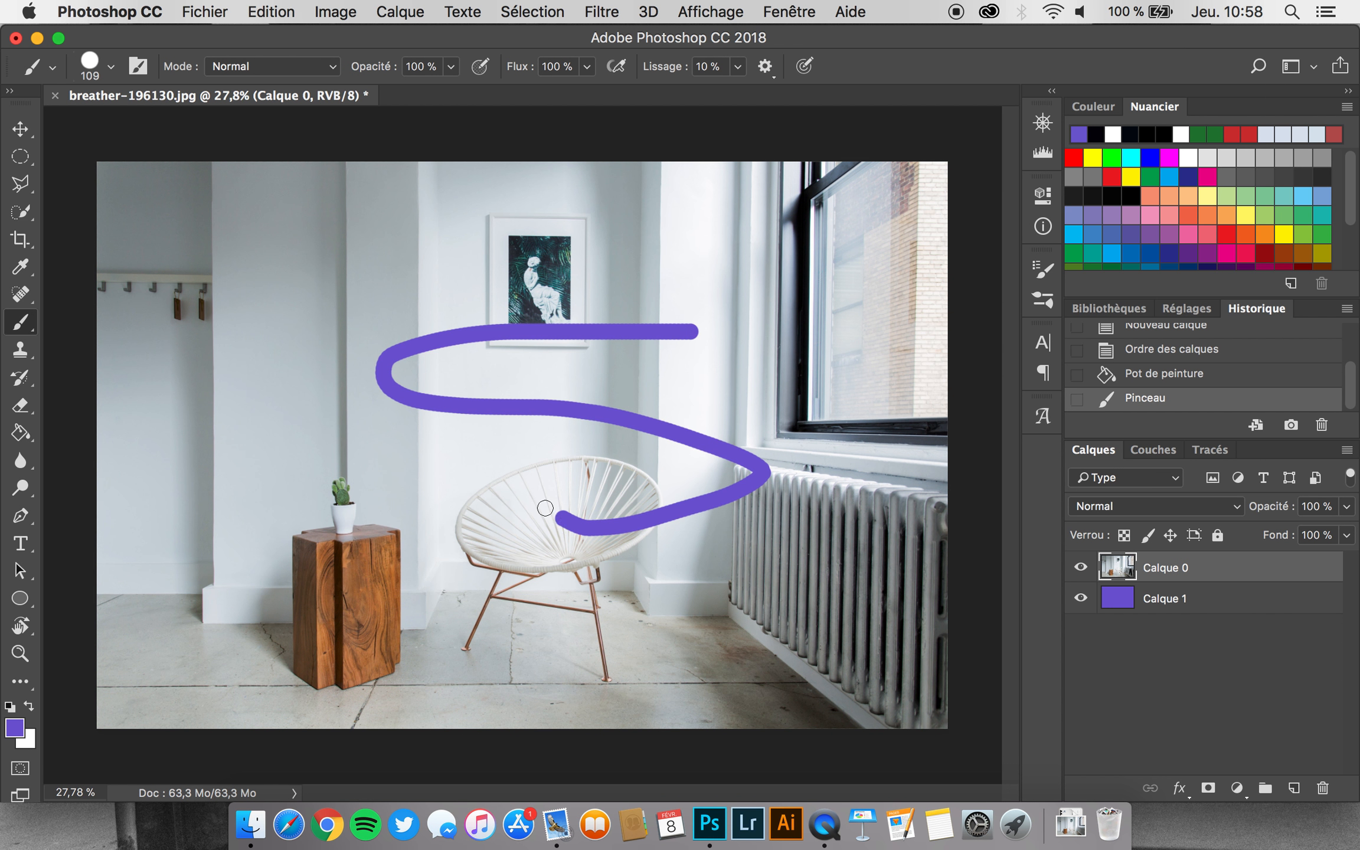
key("super+z")
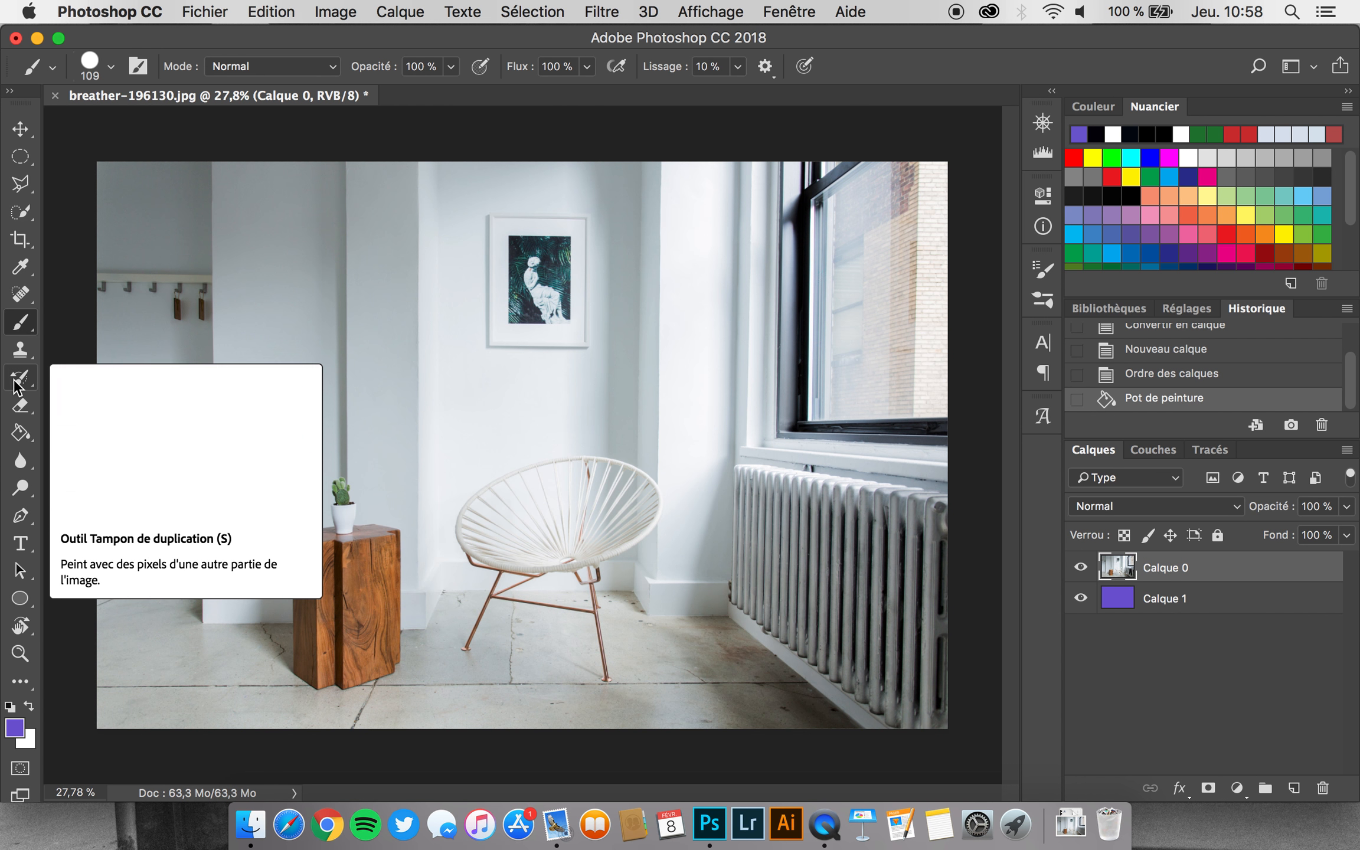
Erase an S-shaped stroke from Calque 0 at 454 px, and its right half with a soft 2769 px Eraser.
left_click(21, 405)
mouse_move(703, 322)
left_mouse_down()
mouse_move(531, 288)
mouse_move(357, 364)
mouse_move(613, 417)
mouse_move(775, 478)
mouse_move(588, 614)
mouse_move(459, 616)
mouse_move(375, 592)
left_mouse_up()
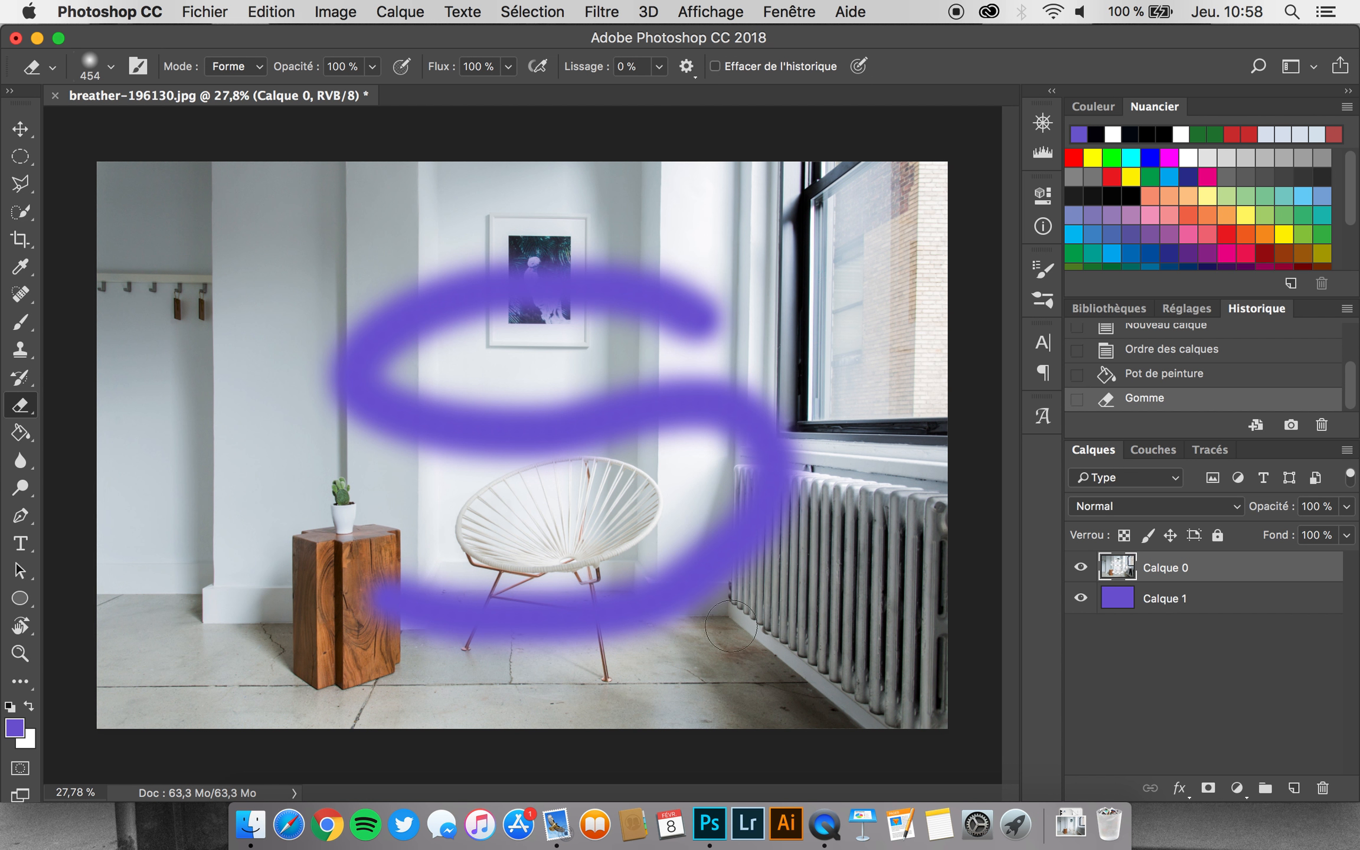
mouse_move(483, 364)
left_mouse_down()
mouse_move(761, 357)
mouse_move(831, 340)
left_mouse_up()
scroll(827, 336, "down", 5)
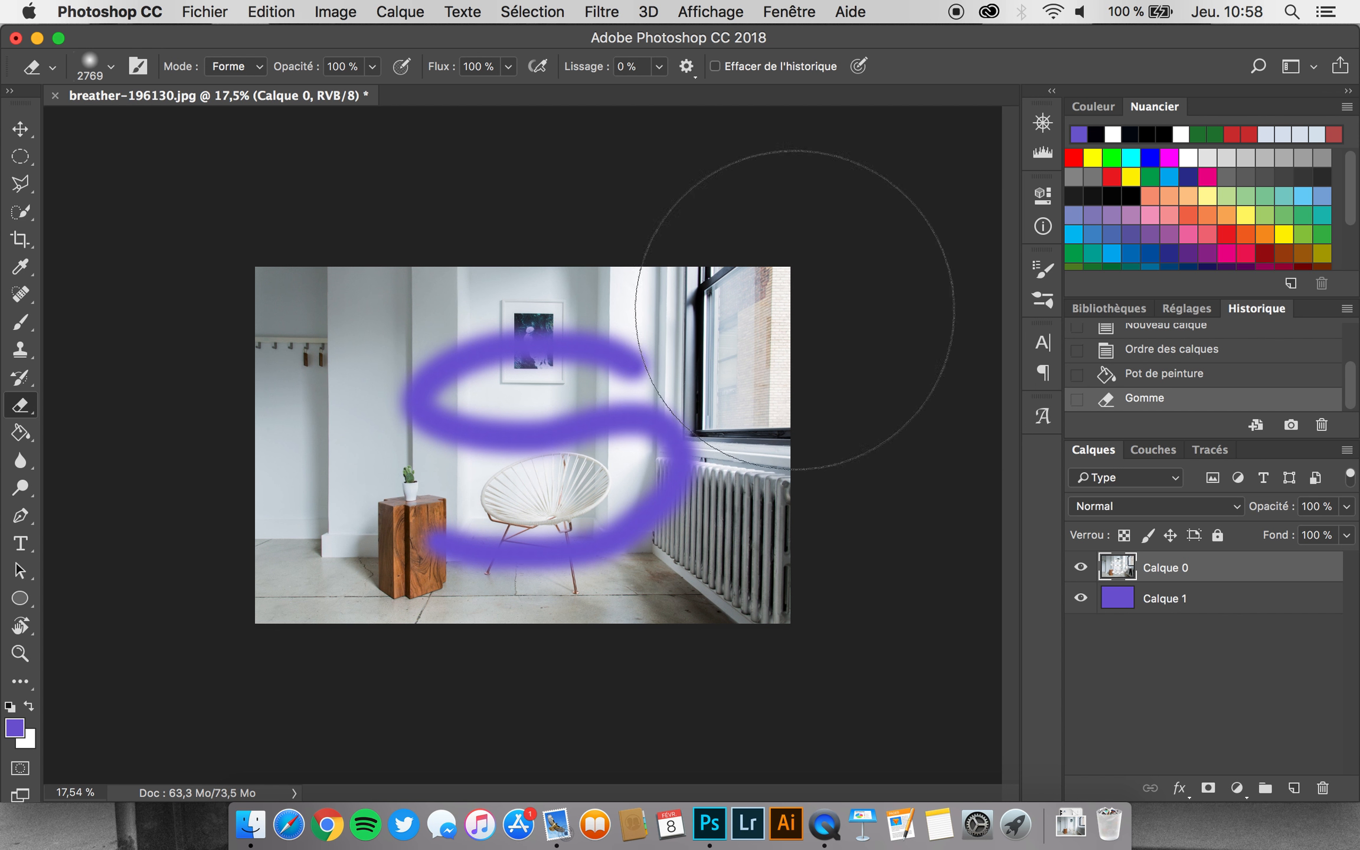
mouse_move(791, 277)
left_mouse_down()
mouse_move(794, 313)
mouse_move(797, 302)
mouse_move(774, 337)
left_mouse_up()
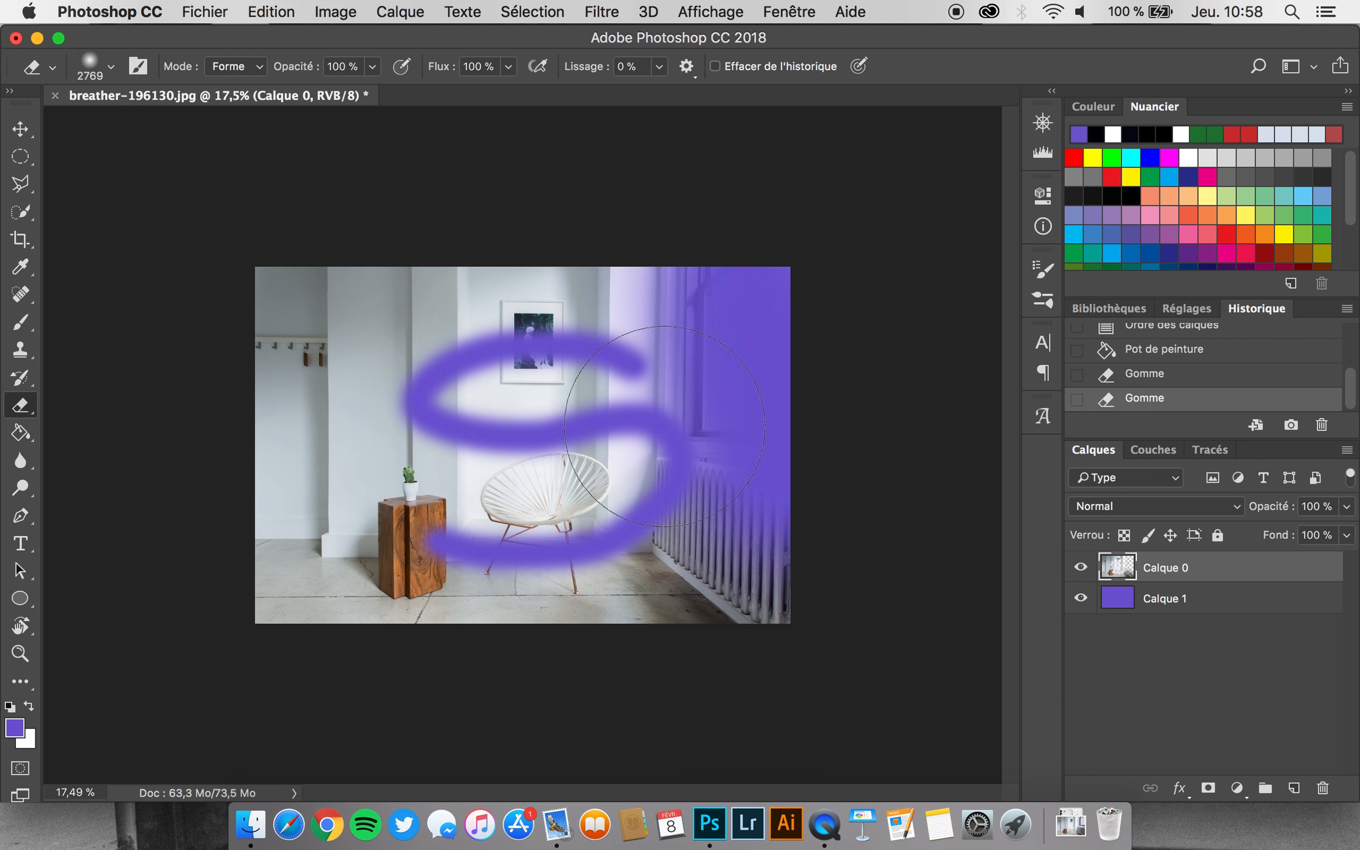
mouse_move(648, 409)
left_mouse_down()
mouse_move(637, 606)
mouse_move(691, 591)
mouse_move(599, 584)
mouse_move(596, 283)
mouse_move(584, 277)
mouse_move(567, 596)
left_mouse_up()
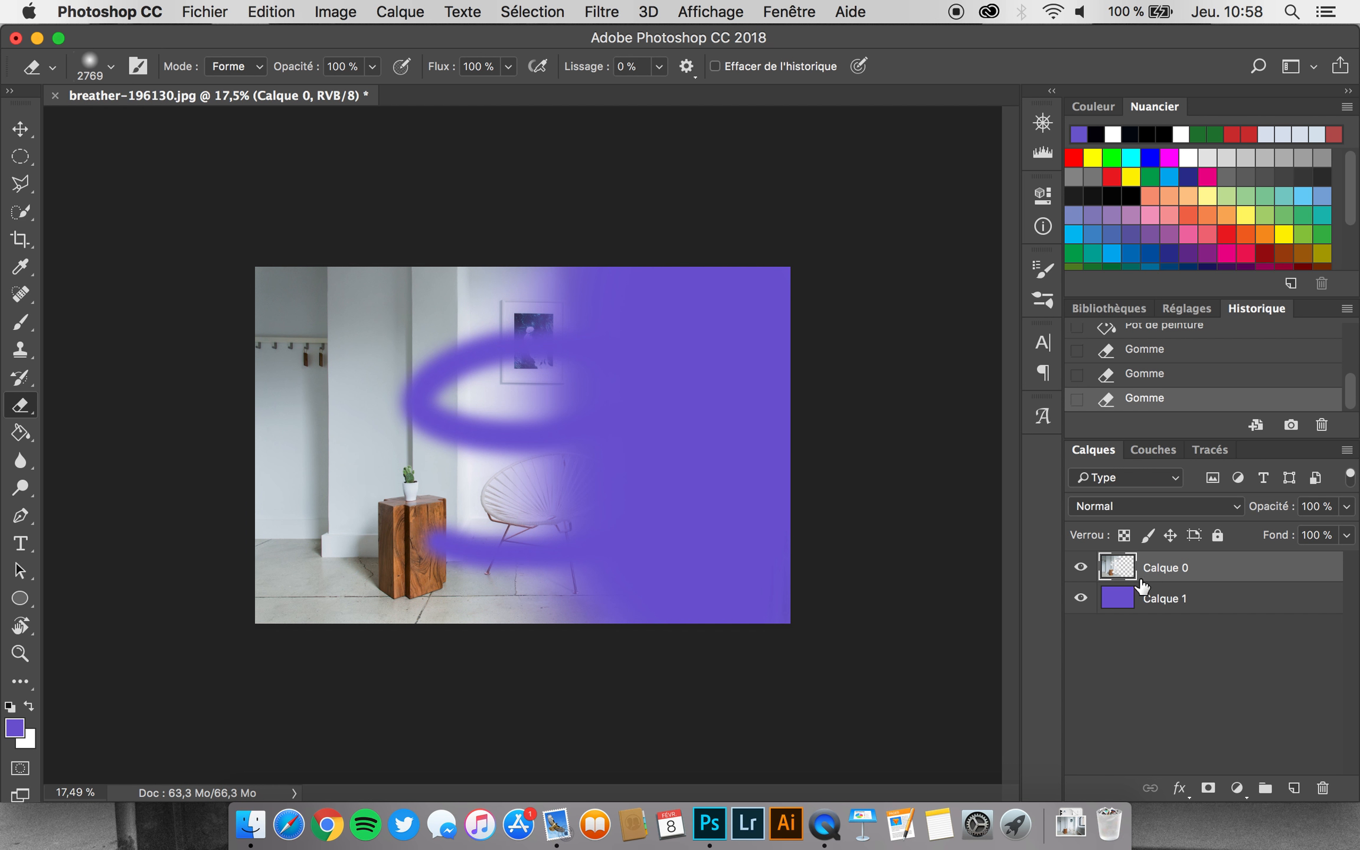
Revert the document history to the Paint Bucket fill, and toggle the position lock of Calque 1 on and off.
scroll(739, 536, "up", 3)
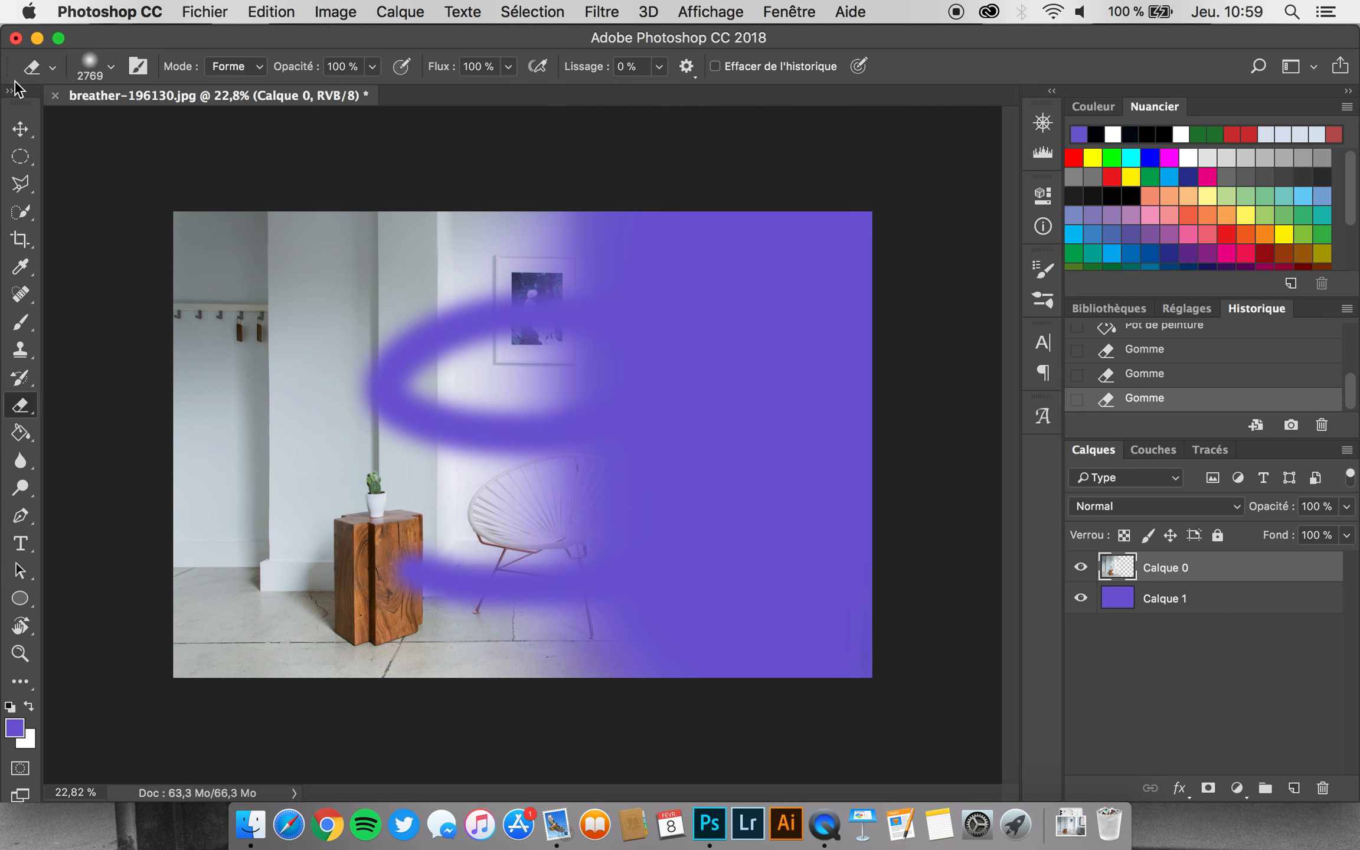
left_click(21, 130)
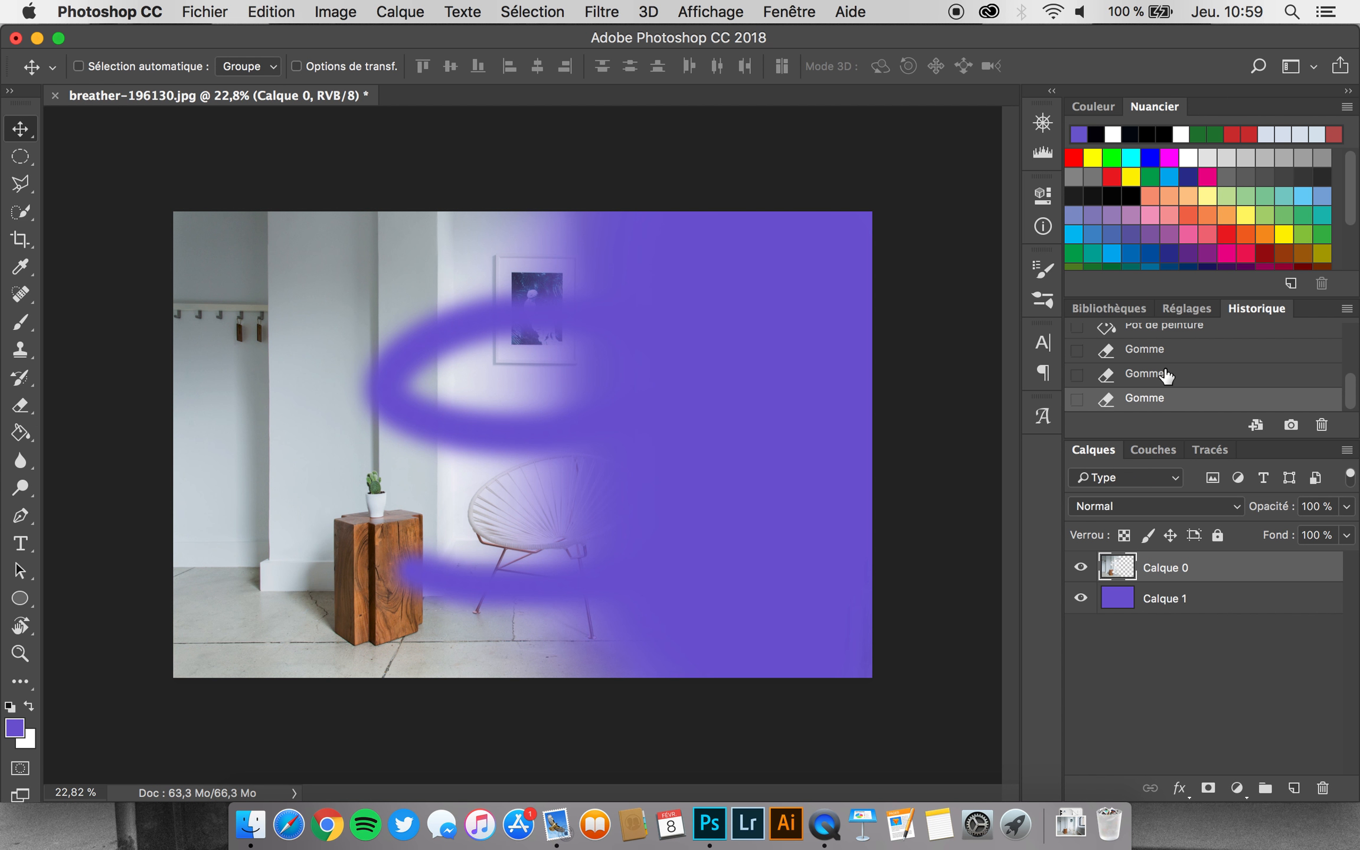
left_click(1170, 336)
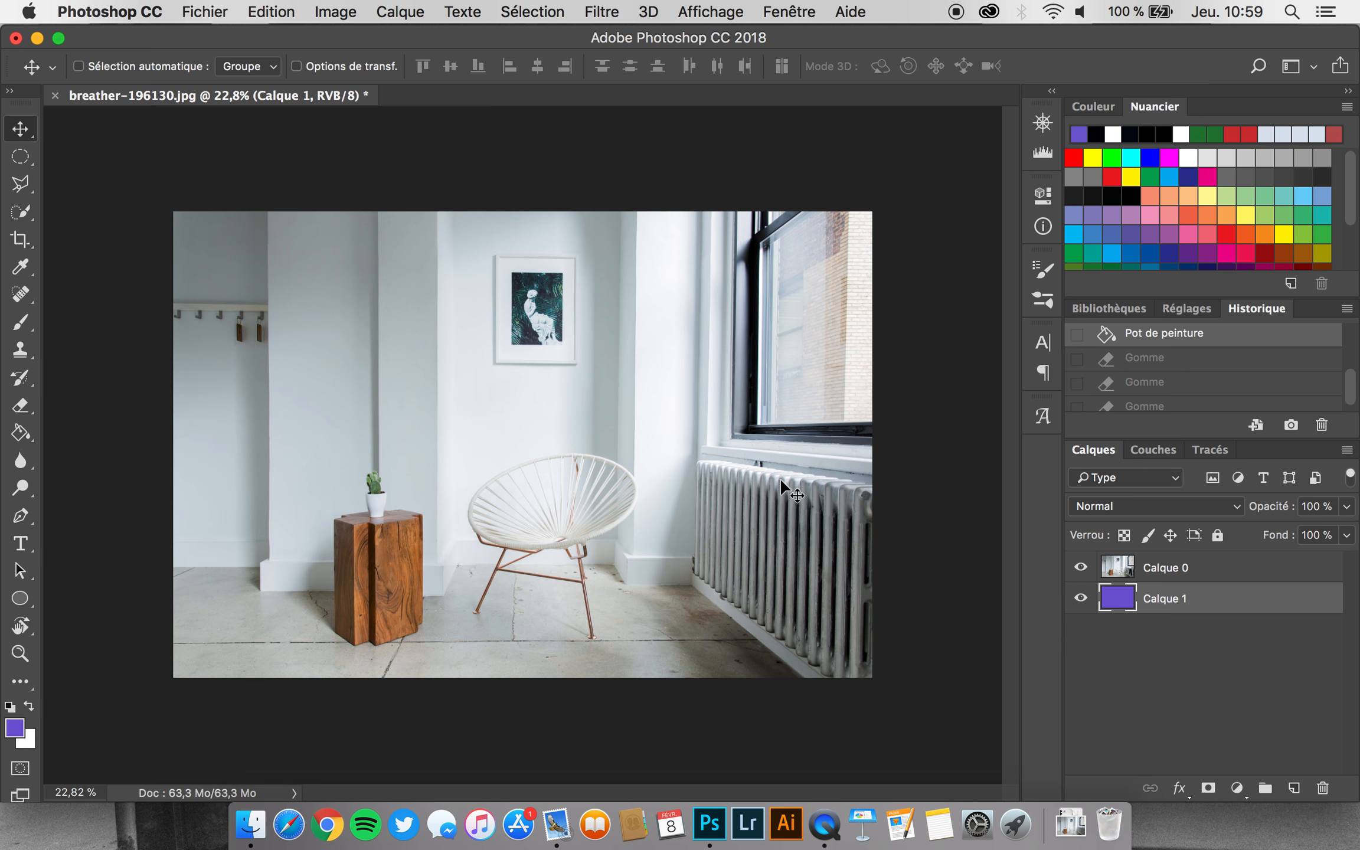
left_click(1171, 536)
left_click(1171, 536)
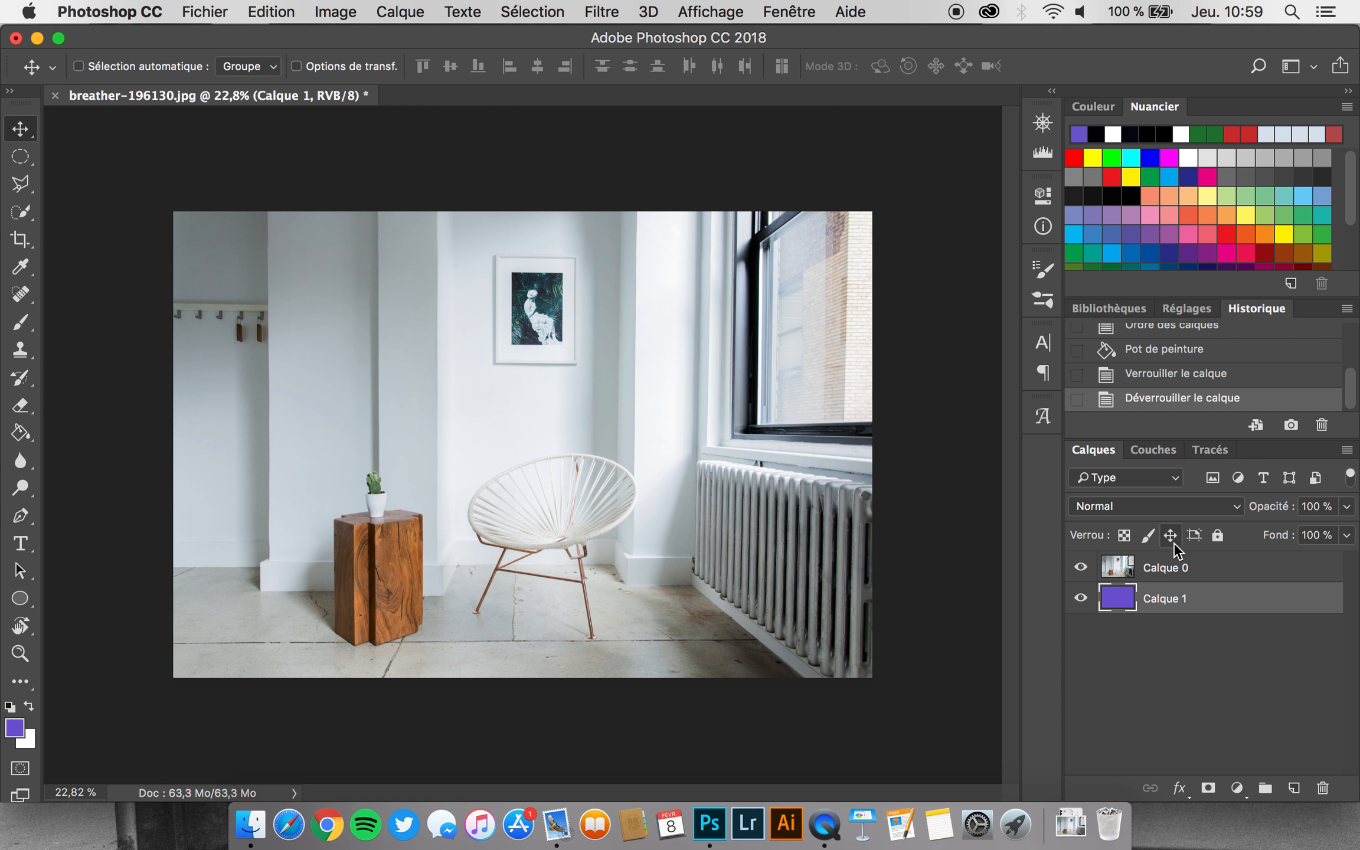
Select a rectangle just outside the statue picture in the wall frame on Calque 0 with the Polygonal Lasso.
left_click(1171, 578)
scroll(588, 331, "up", 10)
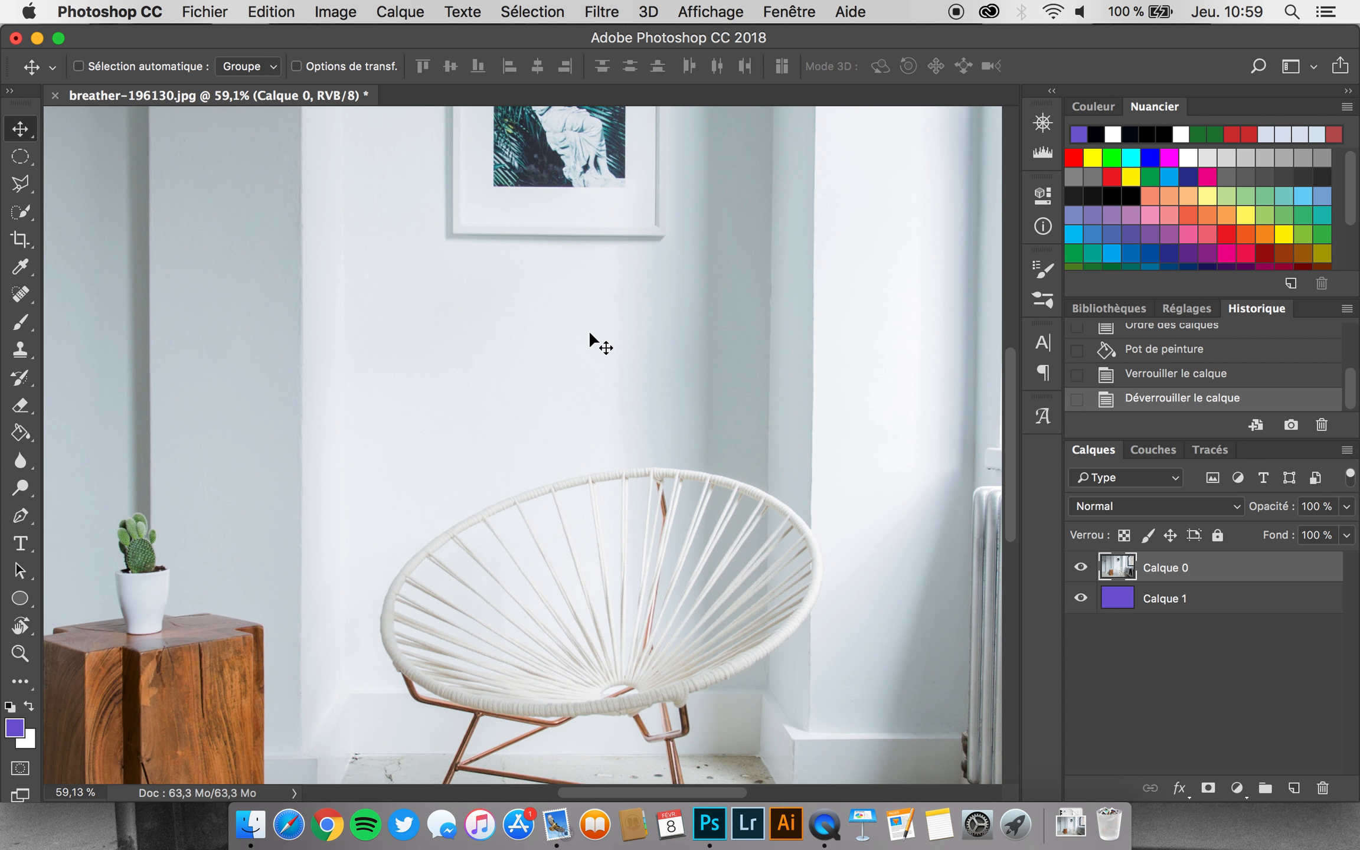
scroll(589, 331, "up", 5)
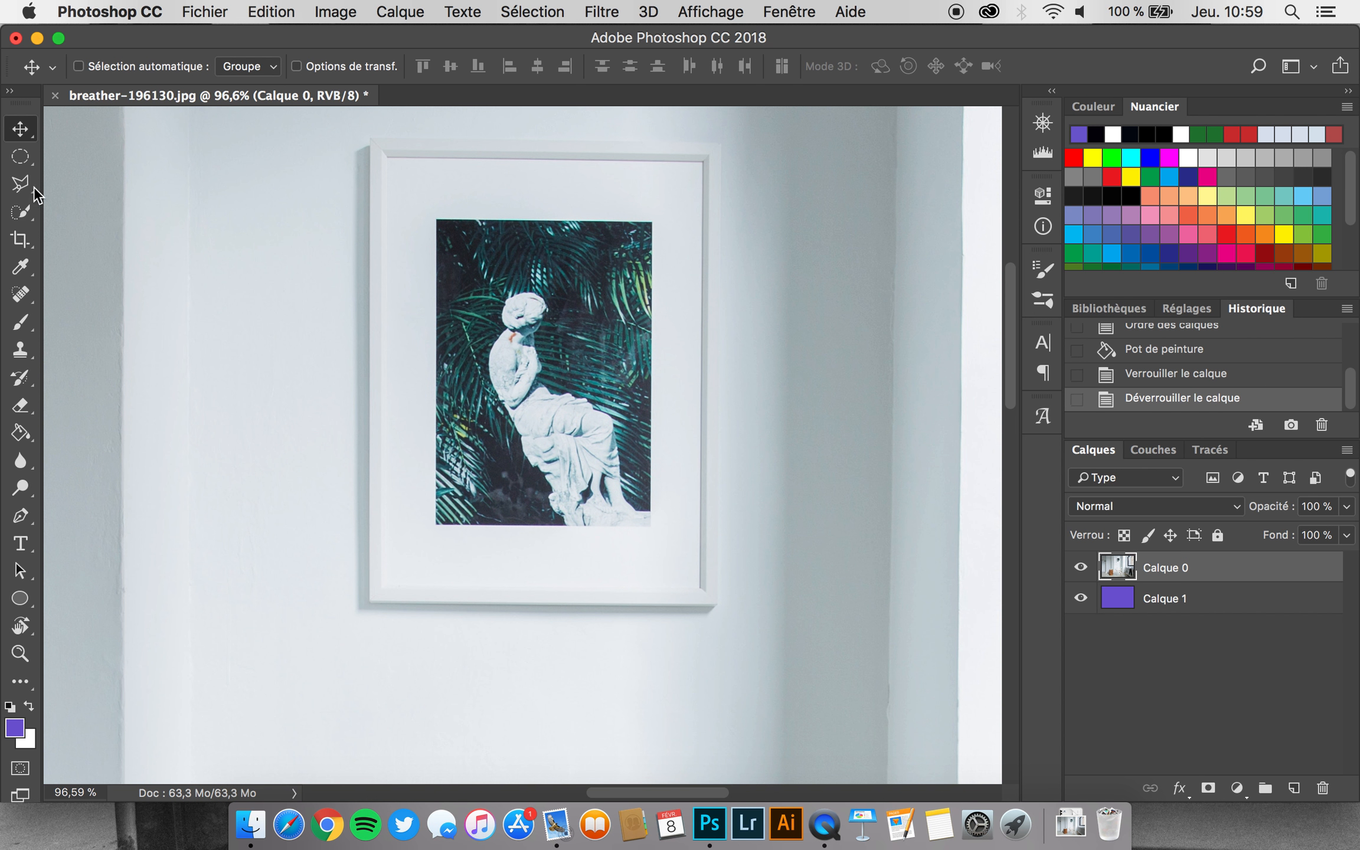
left_click(21, 183)
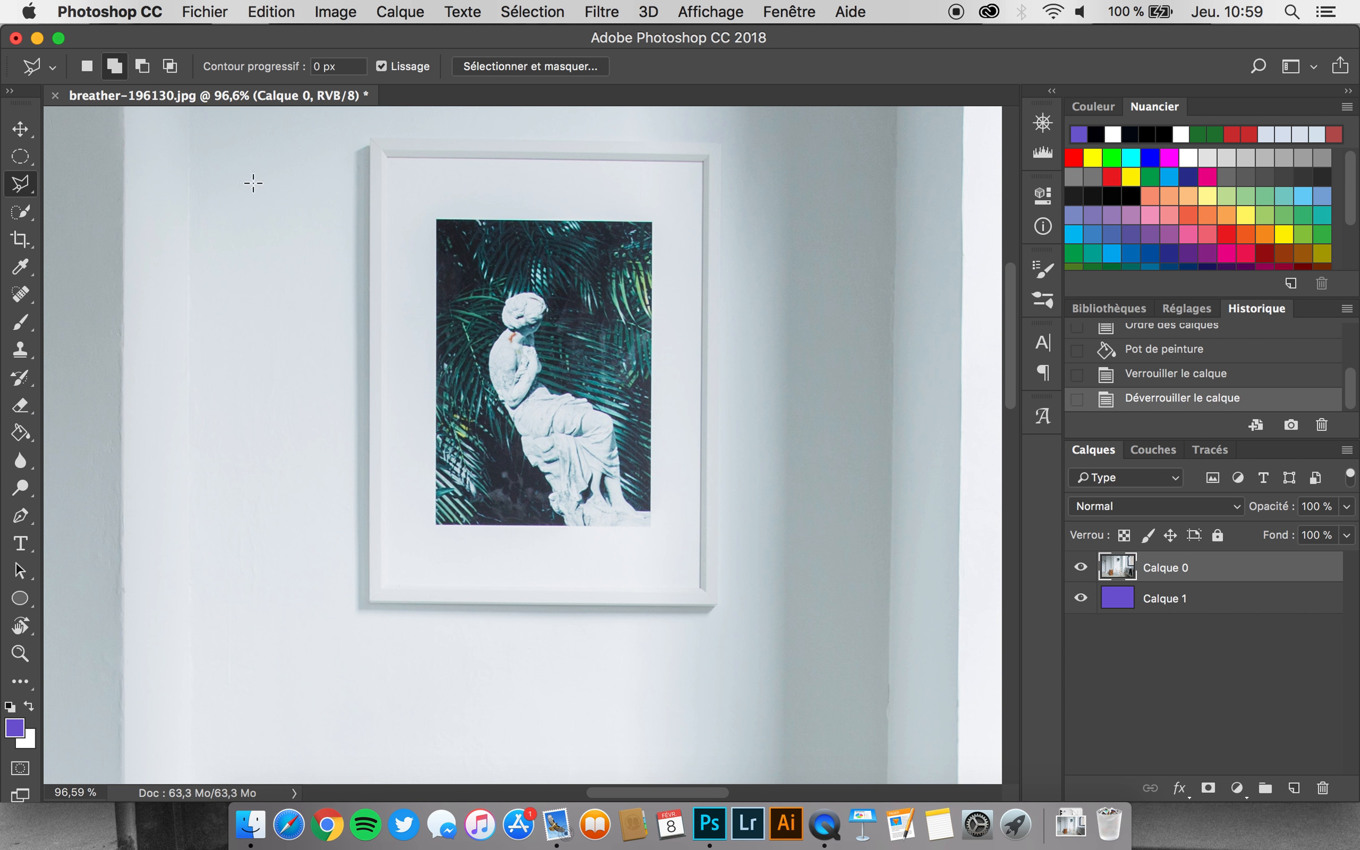
left_click(425, 214)
left_click(425, 539)
left_click(659, 541)
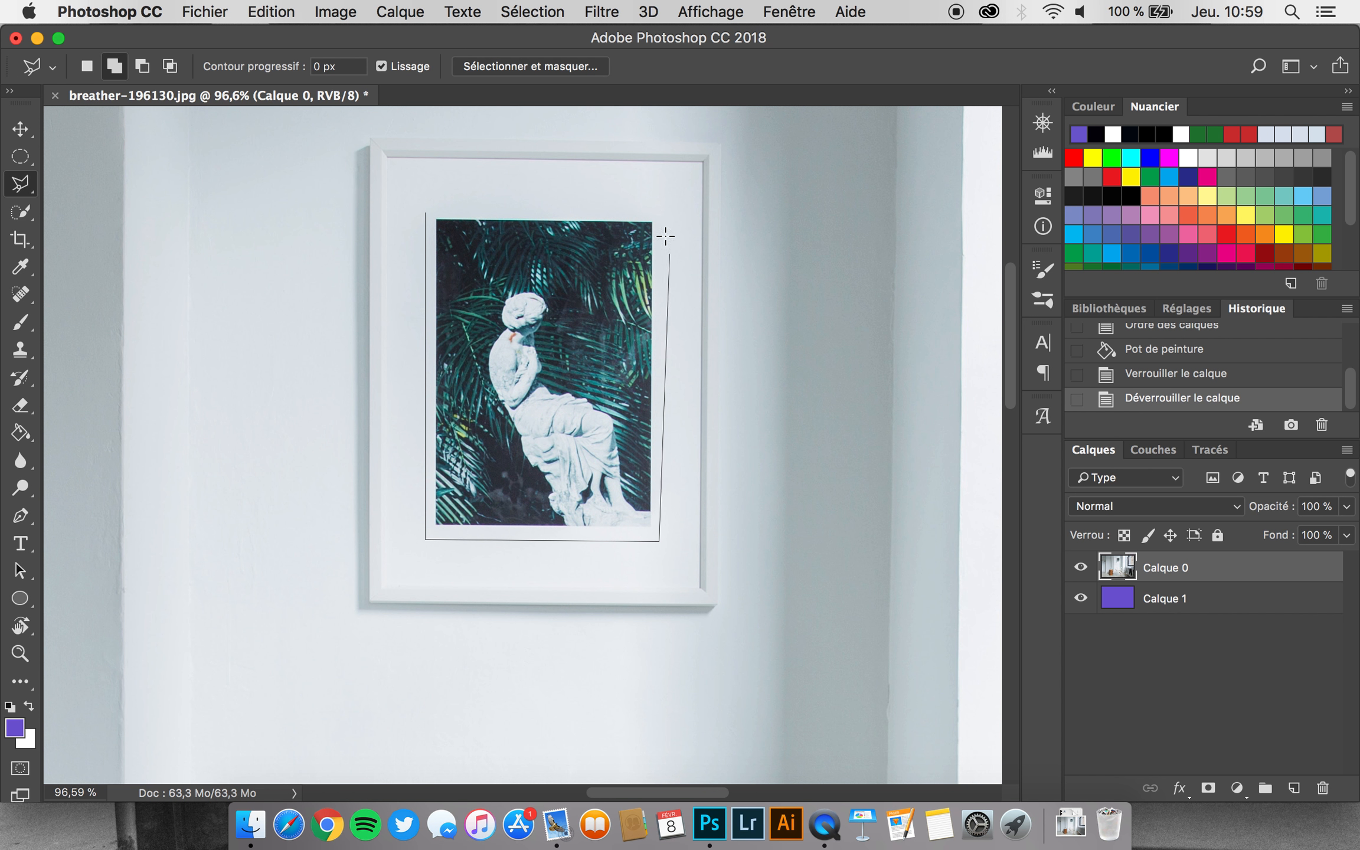
left_click(426, 214)
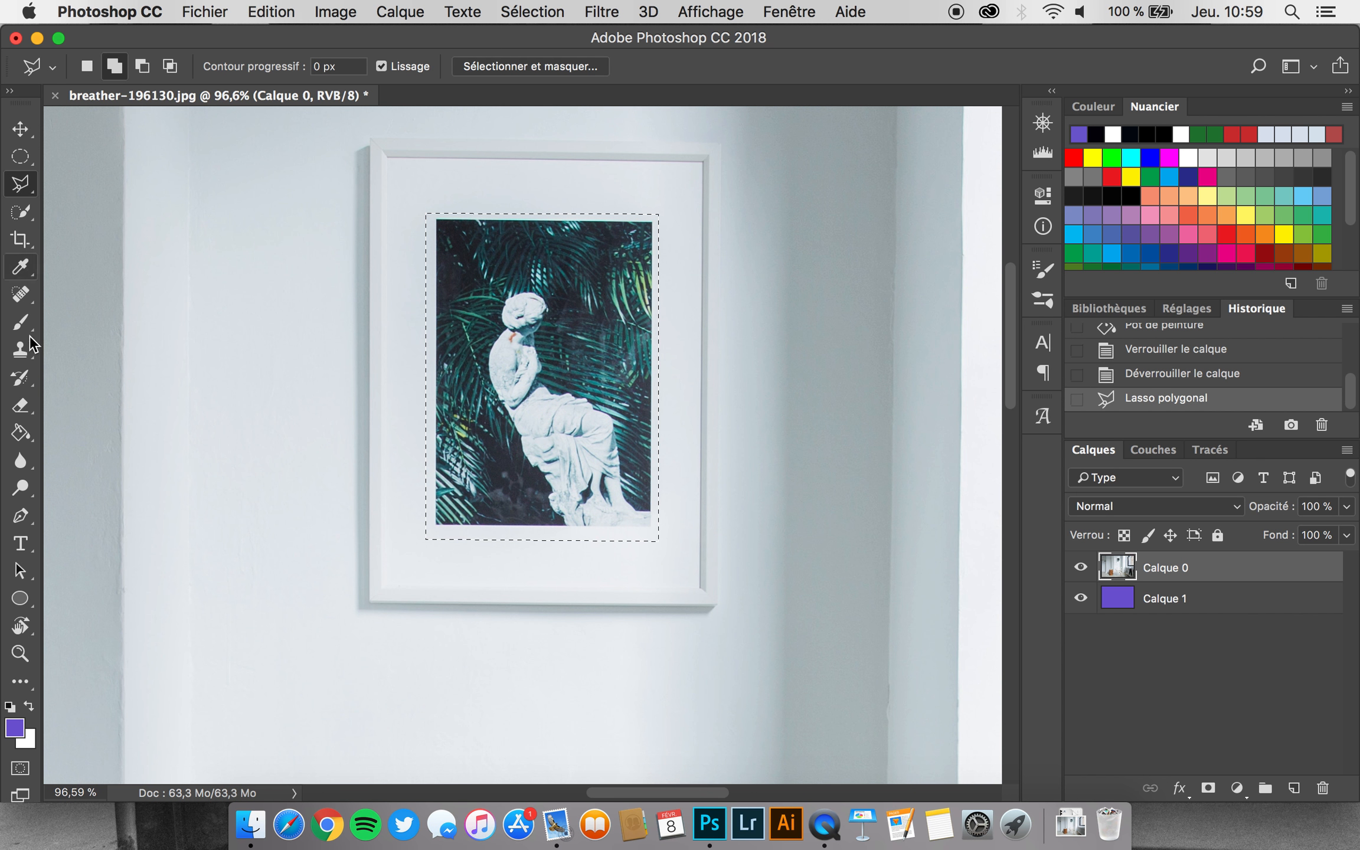
Erase the selected picture area from Calque 0 with the soft 2769 px Eraser and clear the selection.
left_click(21, 405)
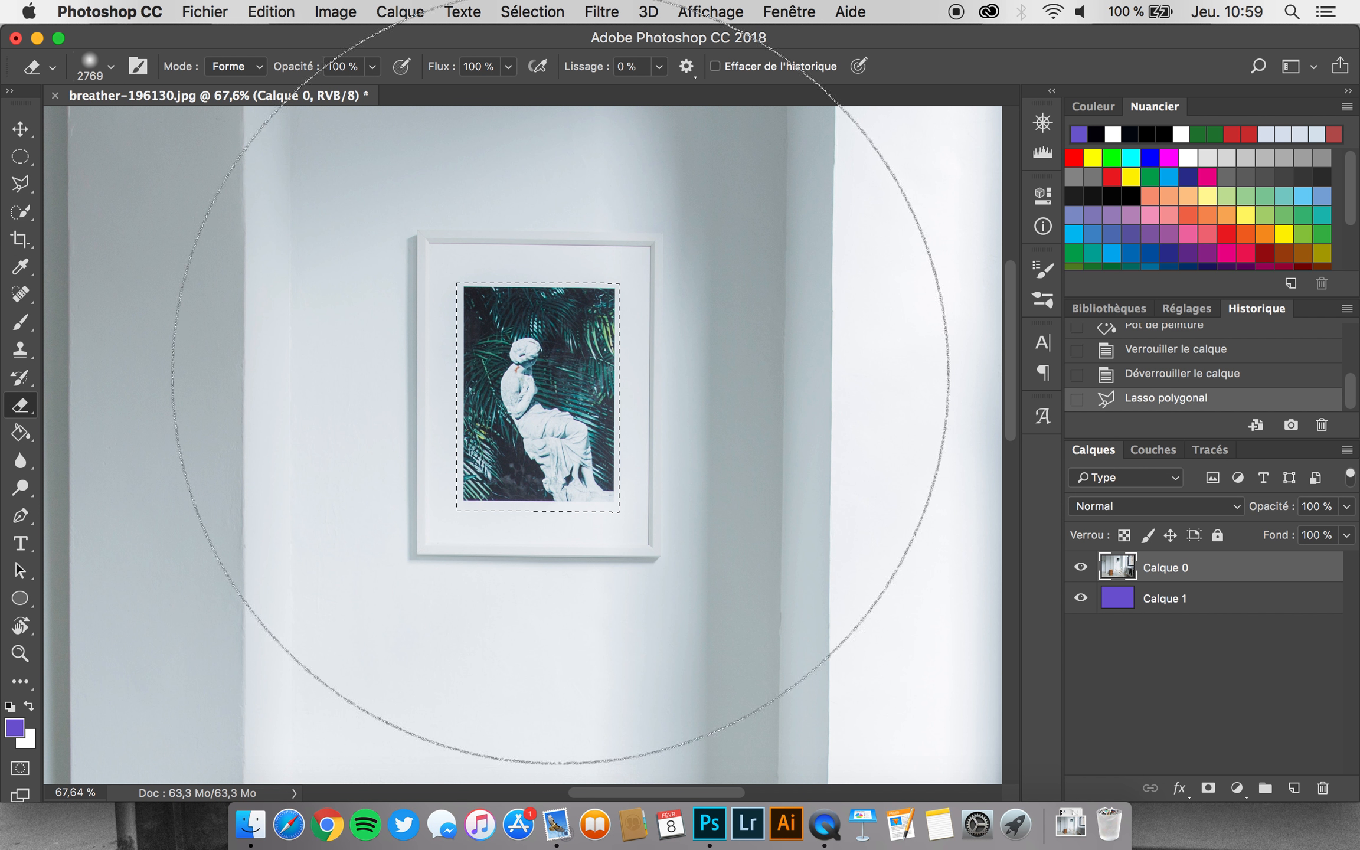
mouse_move(534, 379)
left_mouse_down()
mouse_move(520, 380)
mouse_move(559, 385)
mouse_move(343, 403)
mouse_move(475, 361)
mouse_move(492, 476)
mouse_move(628, 479)
mouse_move(565, 424)
left_mouse_up()
left_click(592, 299)
key("super+d")
left_click(21, 130)
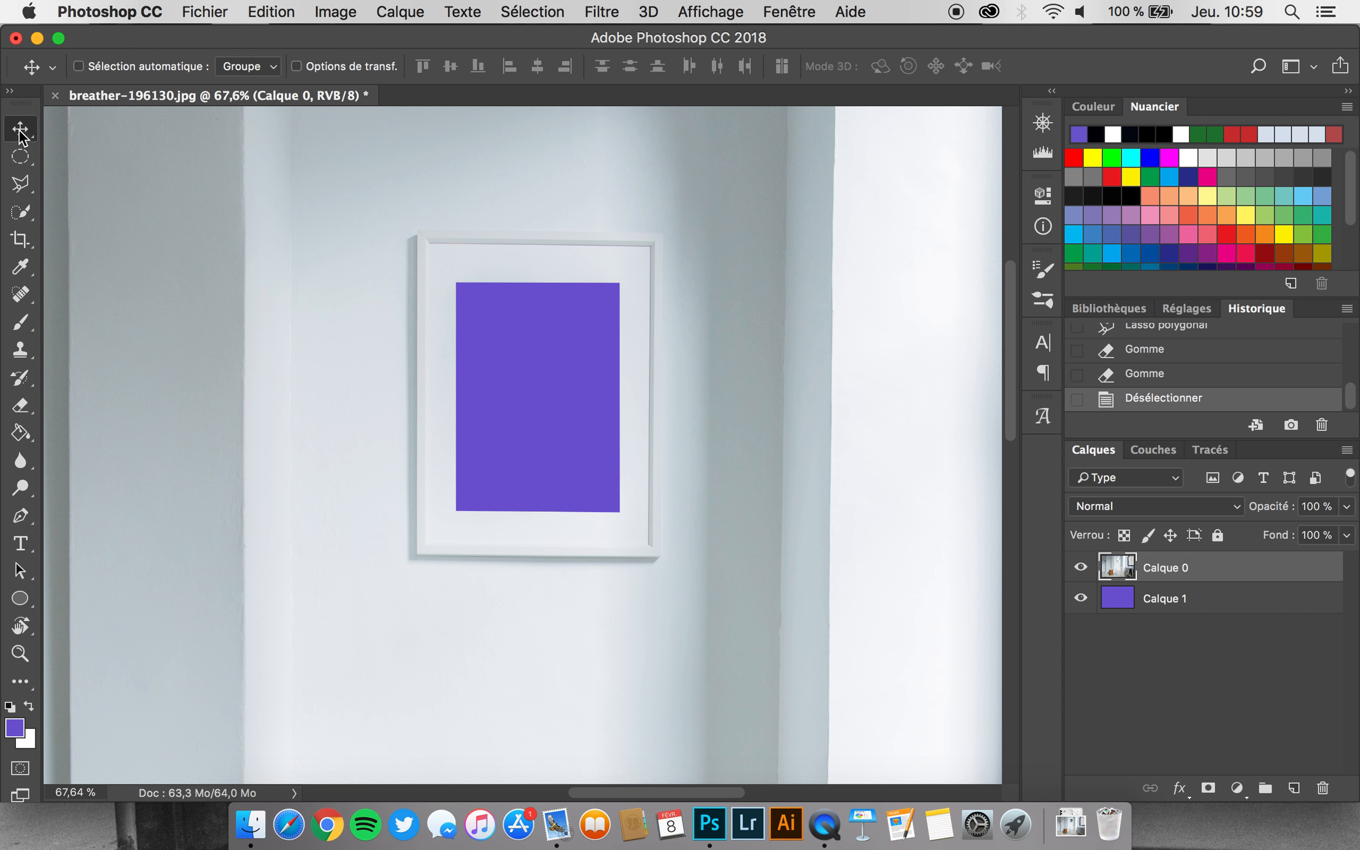
Toggle the visibility of Calque 1 and examine the edges of the erased opening inside the wall frame.
scroll(721, 471, "down", 3)
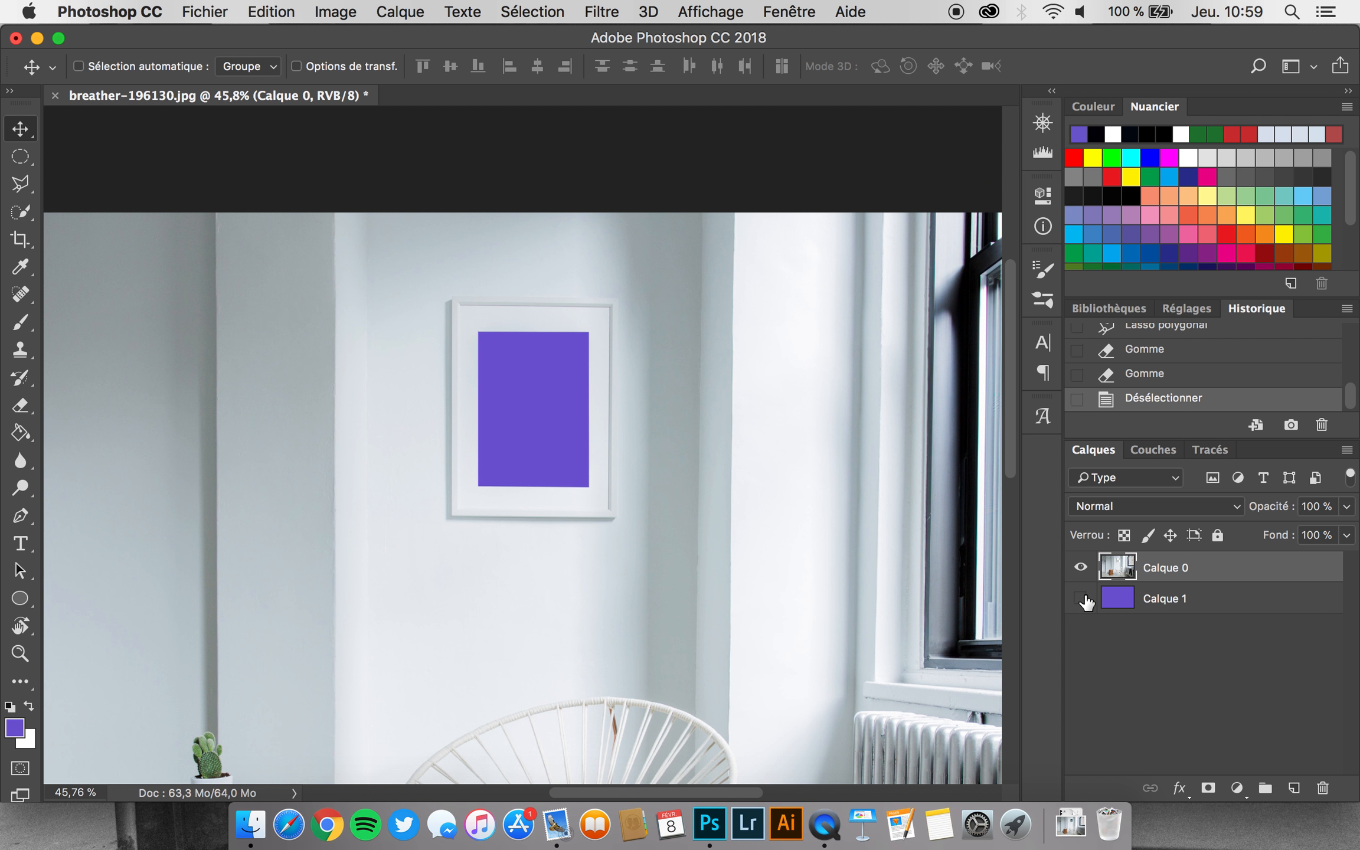
left_click(1080, 598)
scroll(444, 470, "up", 2)
scroll(444, 470, "down", 2)
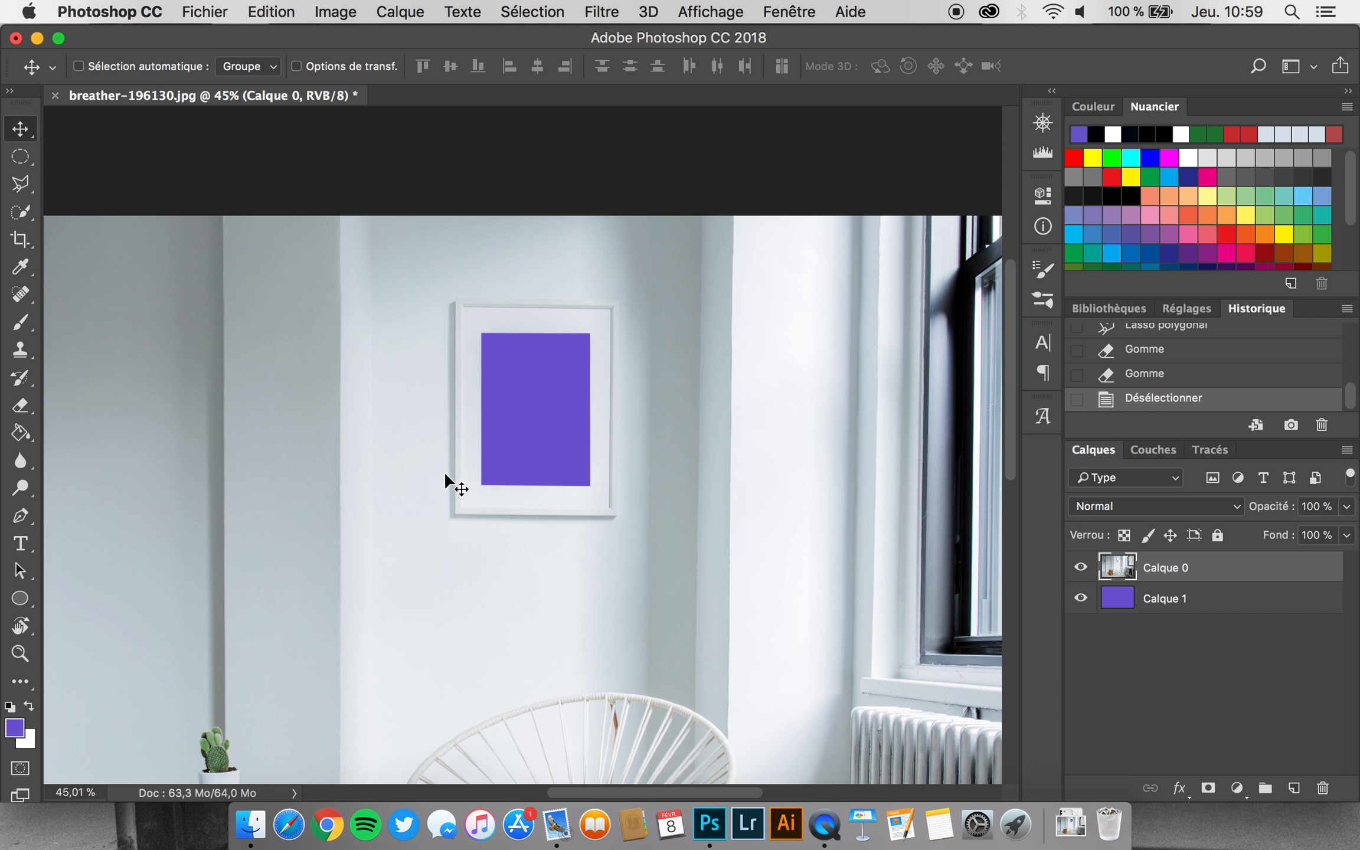
scroll(445, 474, "down", 3)
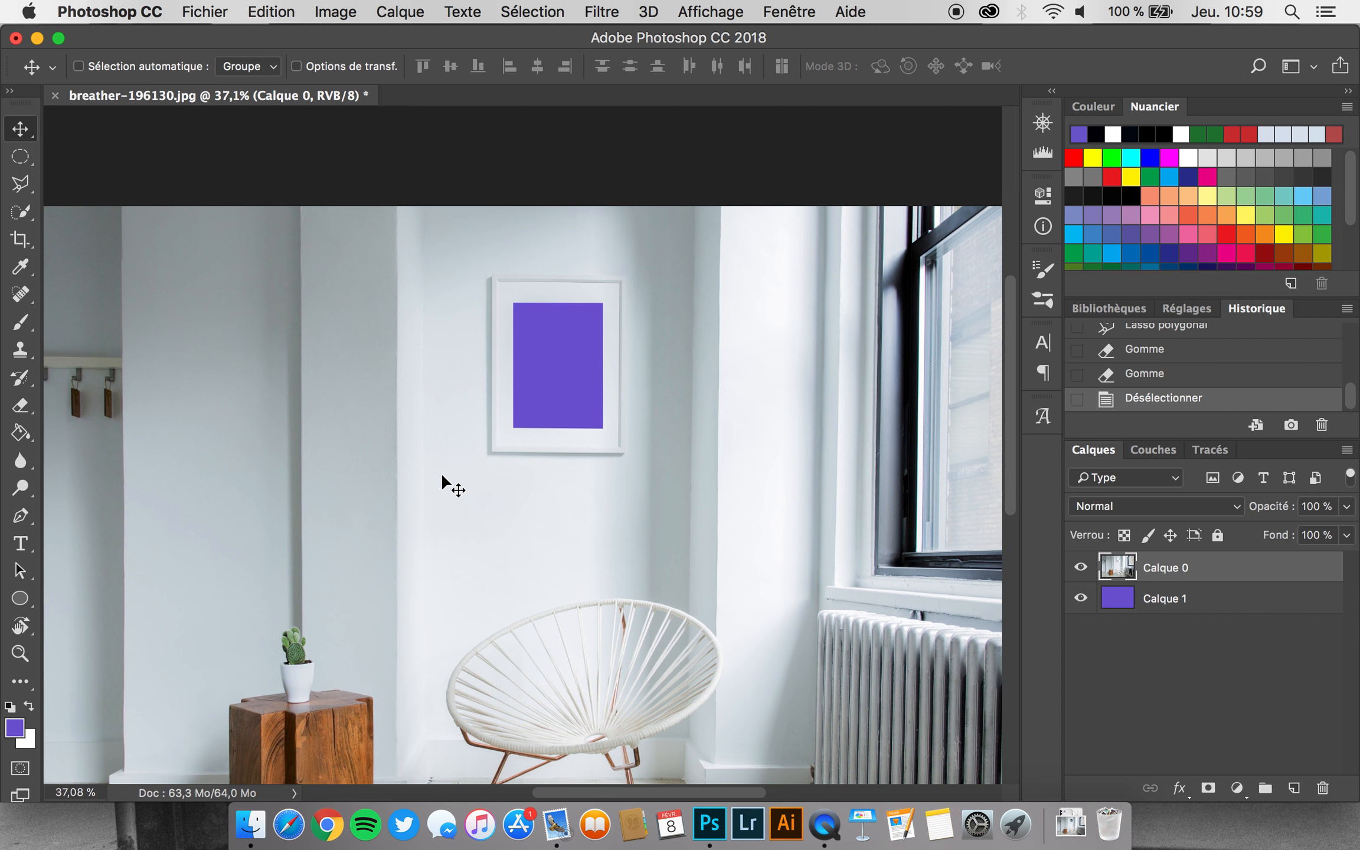
scroll(441, 476, "down", 3)
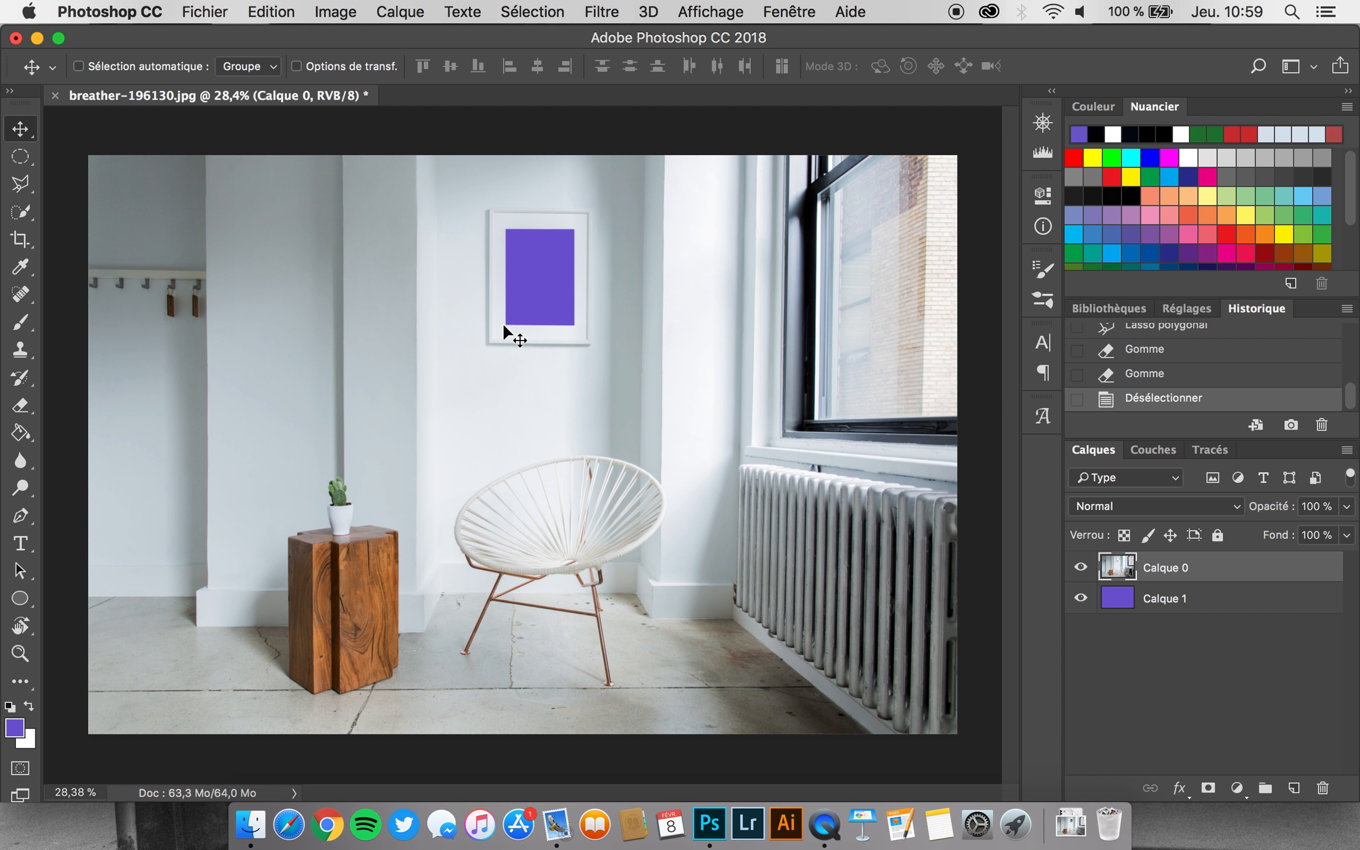
scroll(557, 263, "up", 3)
scroll(556, 263, "up", 3)
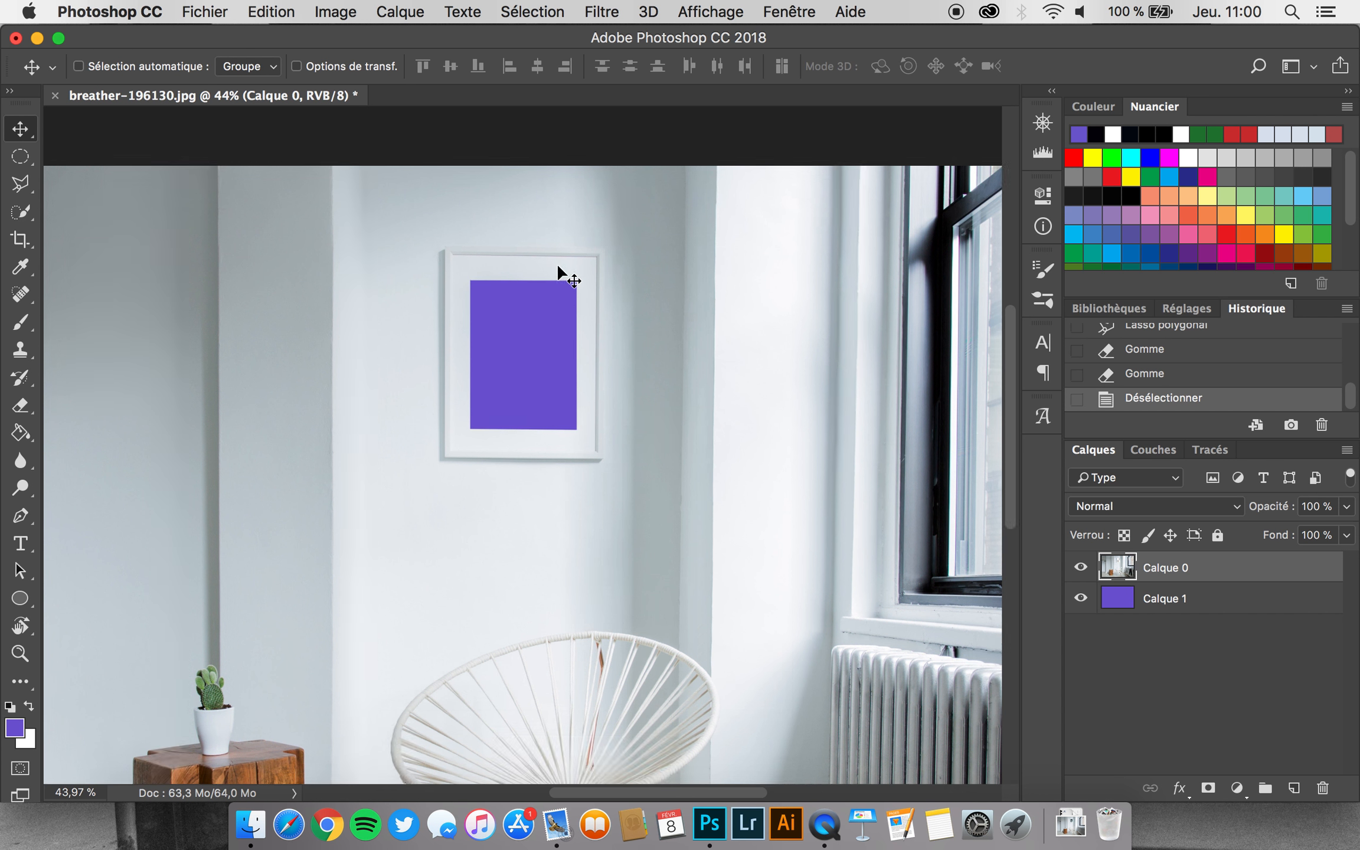
scroll(557, 263, "up", 4)
scroll(507, 556, "up", 2)
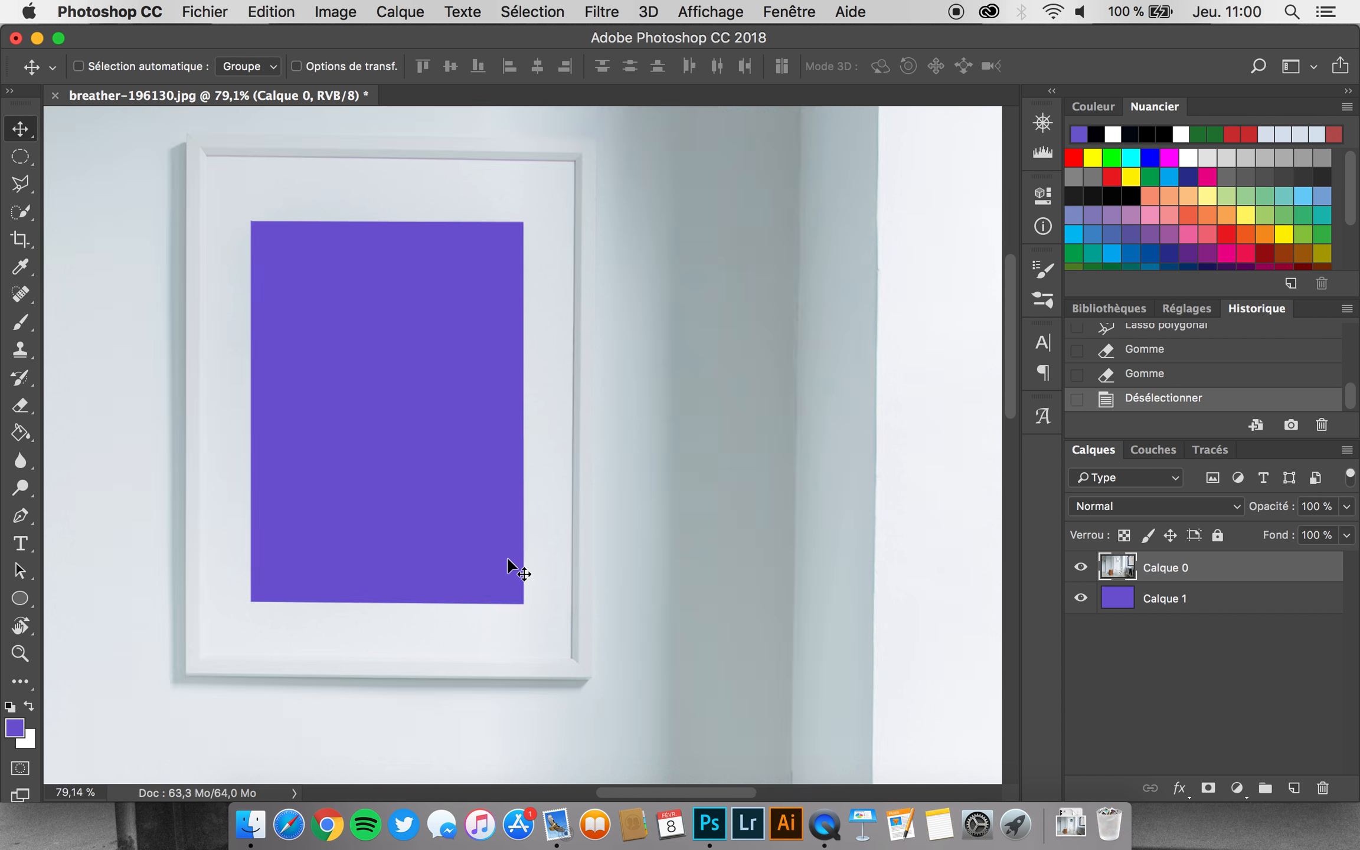
scroll(507, 555, "up", 4)
scroll(354, 510, "up", 2)
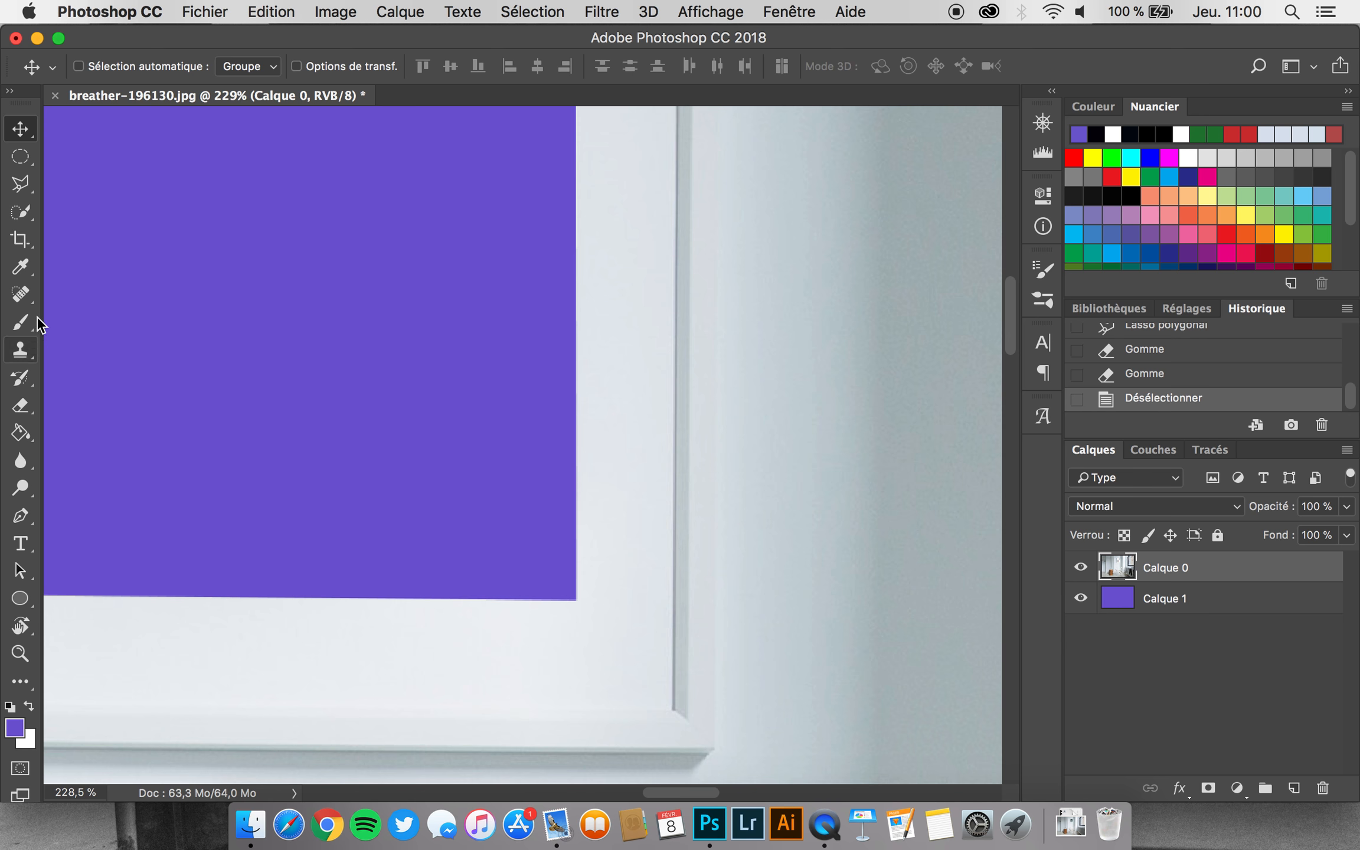
Reduce the Eraser to 188 px and erase a soft spot at the lower-right corner of the purple rectangle.
left_click(23, 405)
mouse_move(640, 620)
left_mouse_down()
mouse_move(598, 588)
mouse_move(328, 614)
left_mouse_up()
scroll(328, 614, "down", 2)
scroll(329, 616, "down", 4)
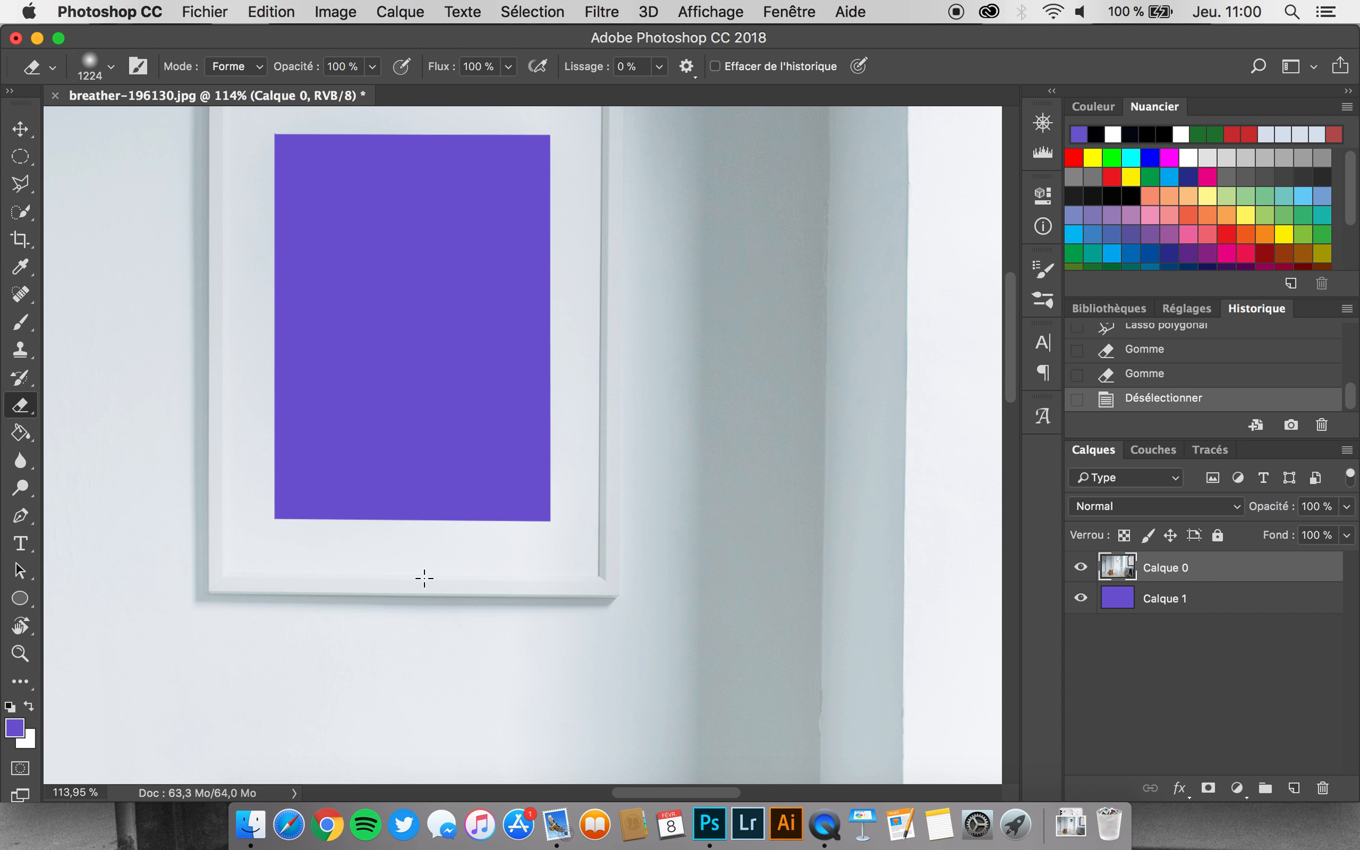
mouse_move(667, 452)
left_mouse_down()
mouse_move(471, 464)
mouse_move(237, 517)
mouse_move(139, 506)
left_mouse_up()
left_click(543, 504)
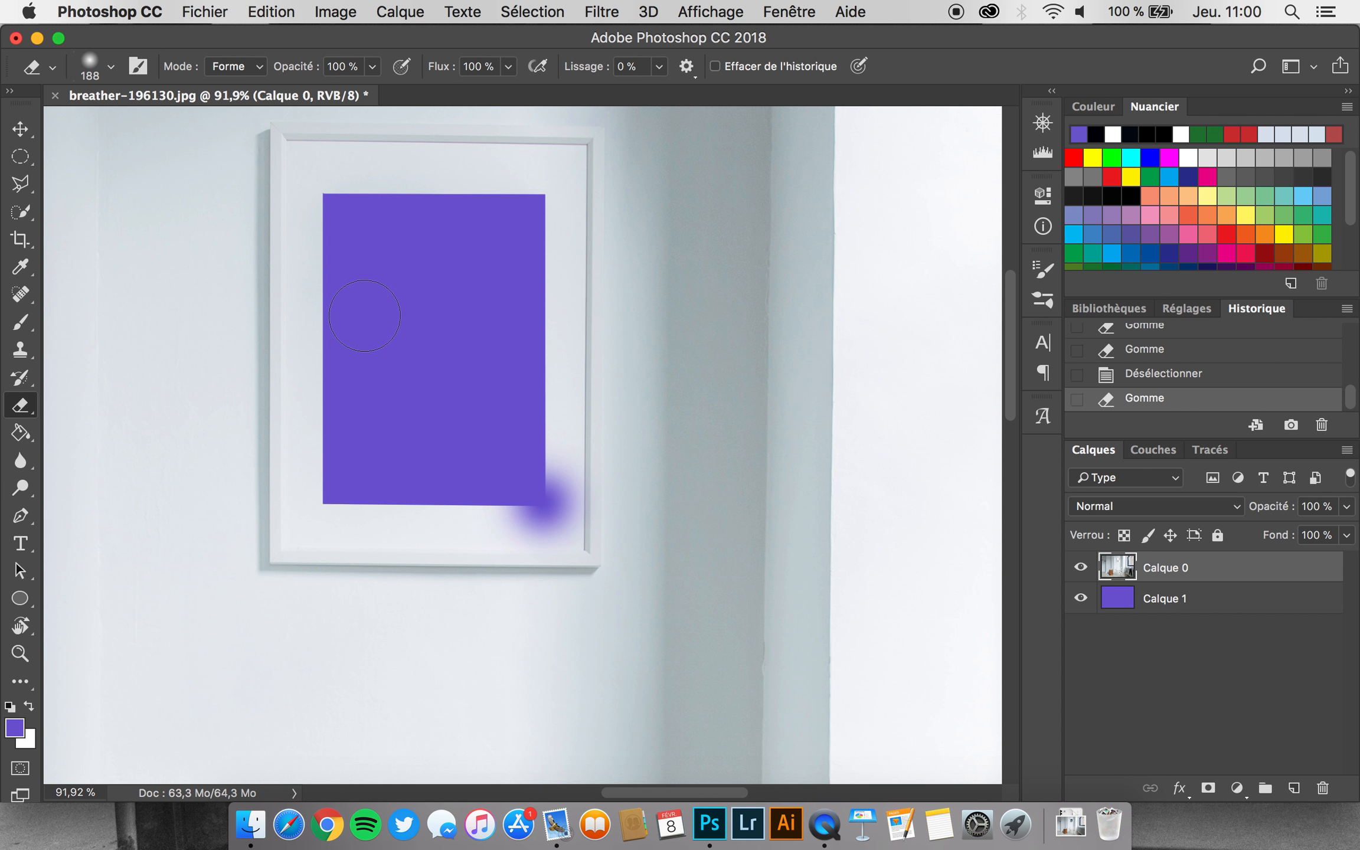
Switch between the history states before and after the last erasure to compare the purple rectangle's lower-right corner.
left_click(21, 129)
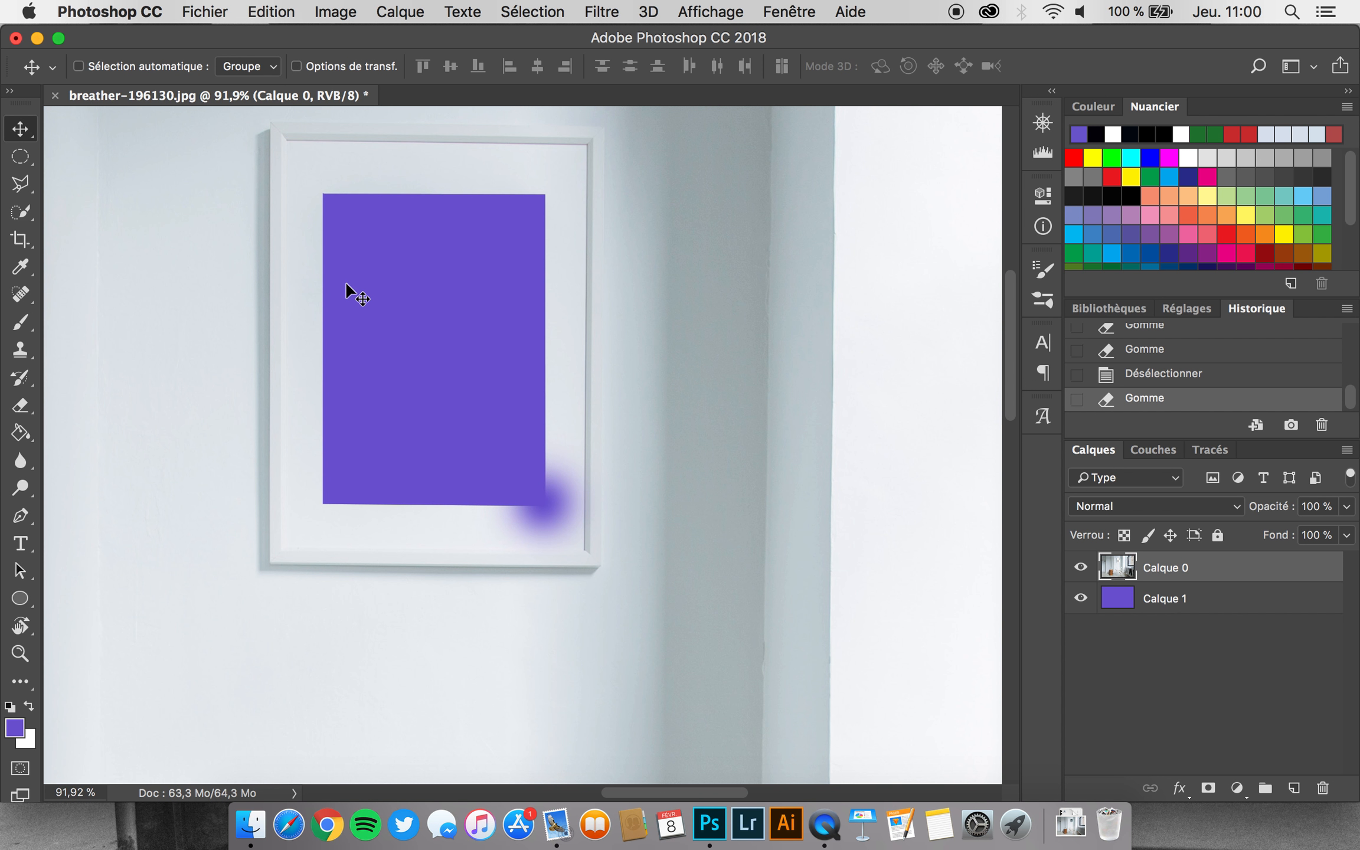
key("super+minus")
scroll(346, 284, "down", 2)
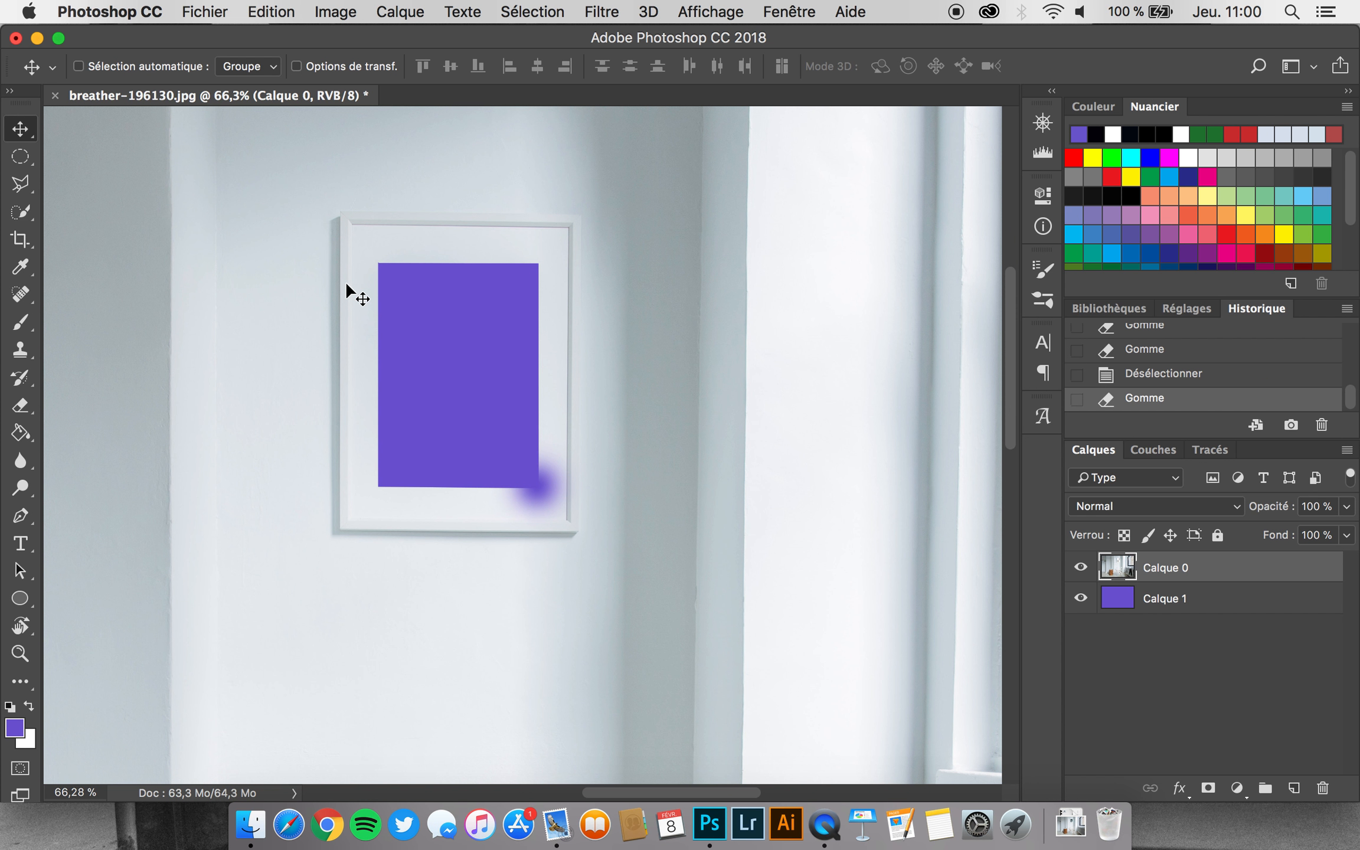
scroll(345, 281, "down", 3)
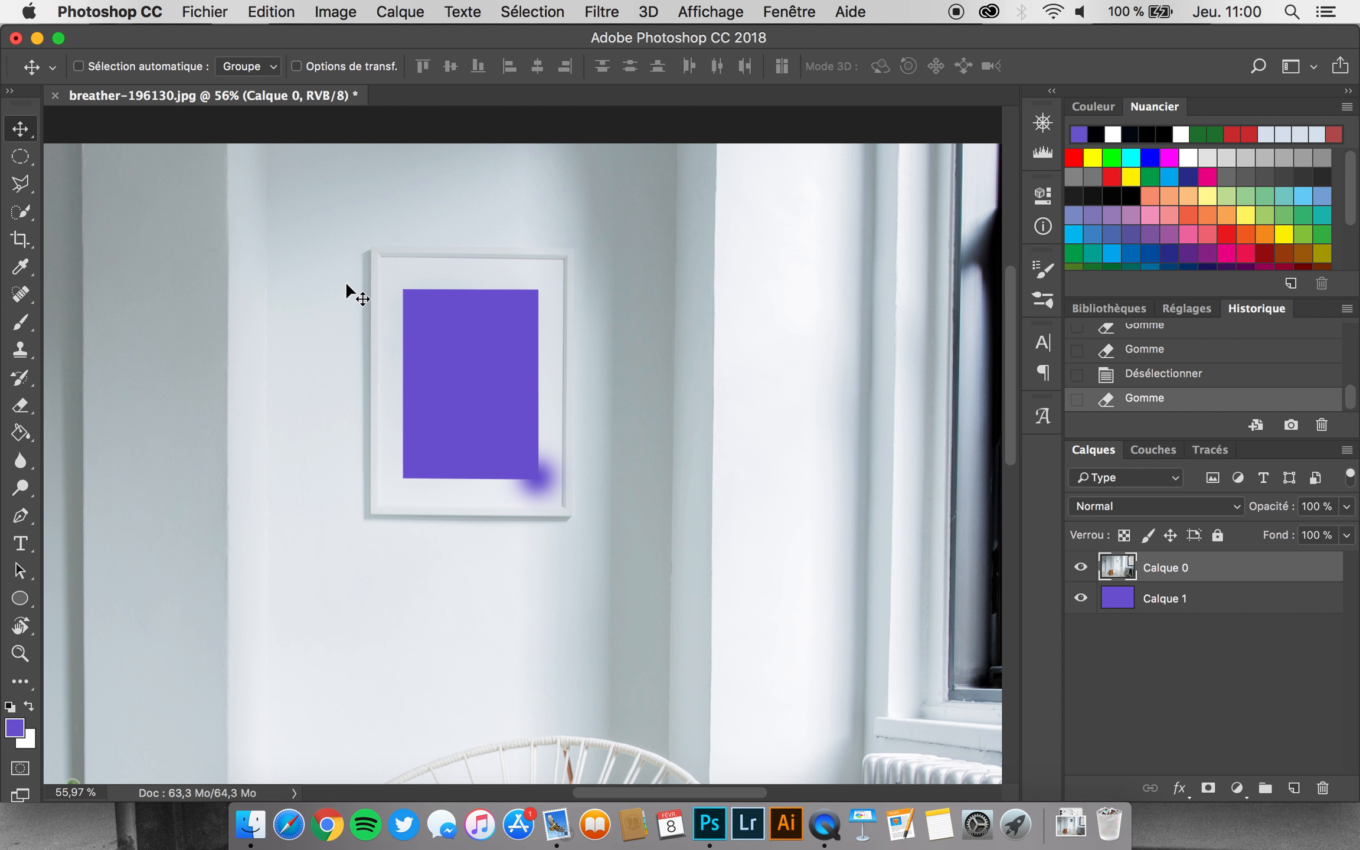
left_click(1192, 375)
left_click(1180, 394)
scroll(1193, 388, "up", 5)
scroll(1193, 389, "down", 5)
left_click(1157, 378)
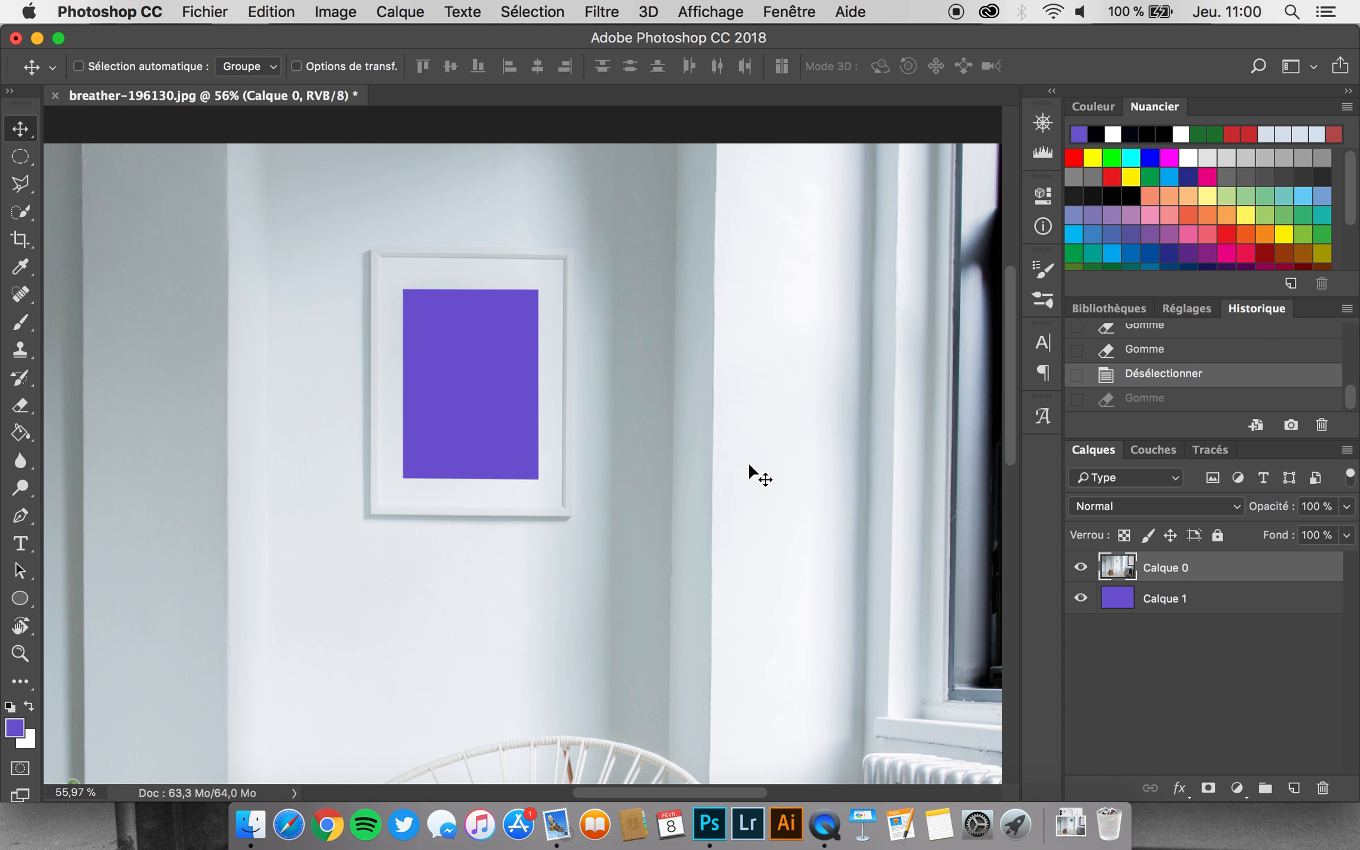
left_click(1201, 400)
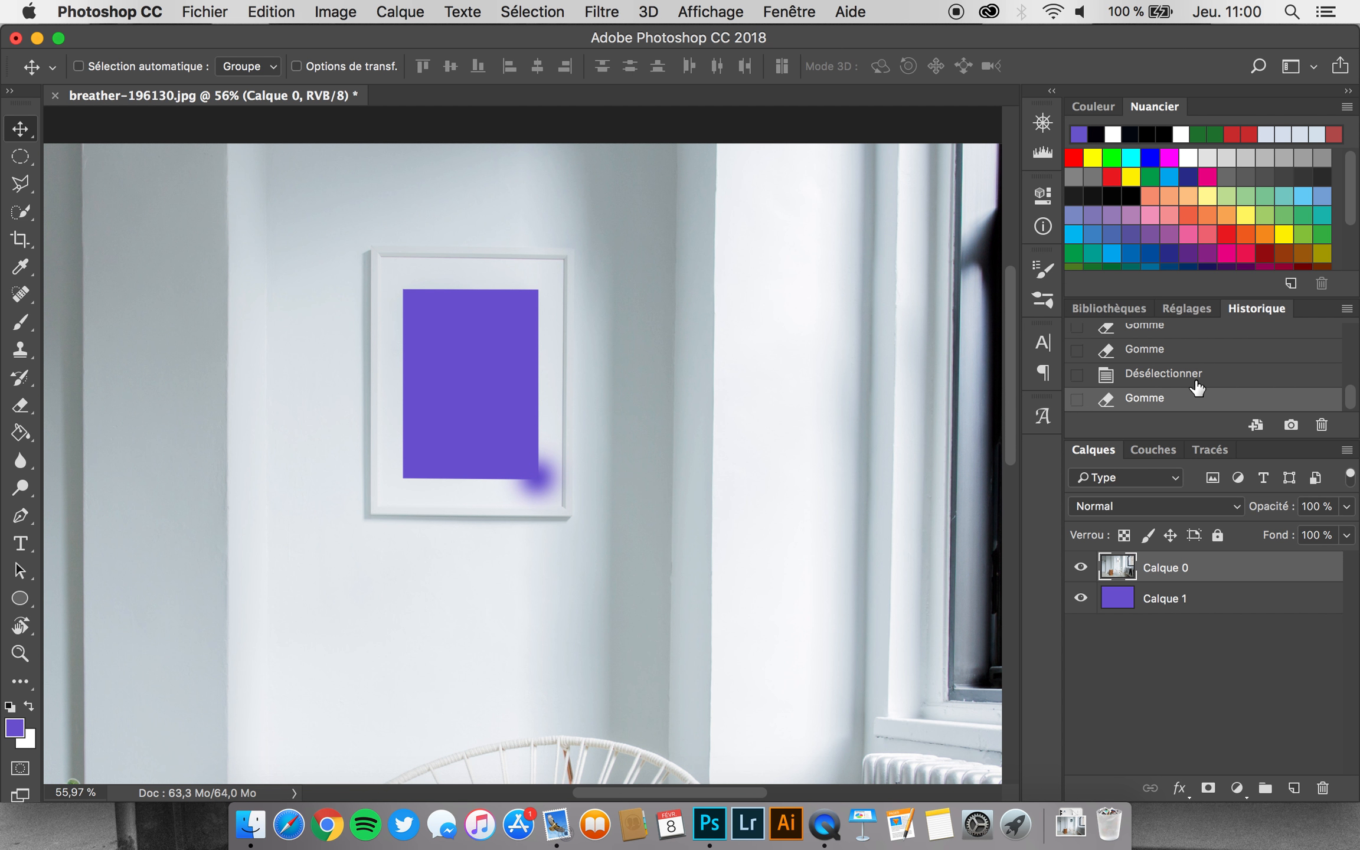
left_click(1197, 384)
scroll(1197, 387, "up", 5)
scroll(1197, 387, "down", 5)
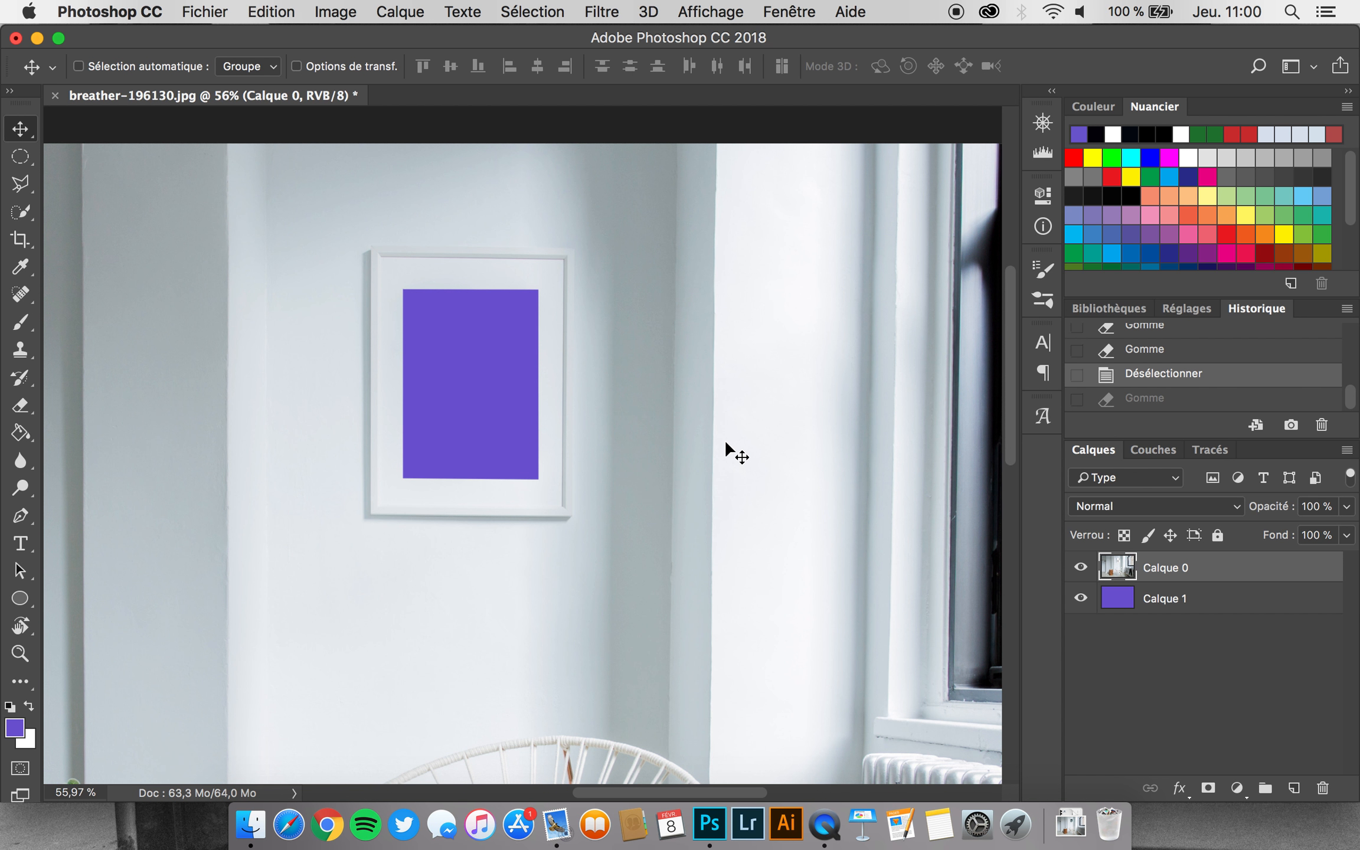
Revert the document to the Convertir en calque history state.
scroll(501, 453, "up", 5)
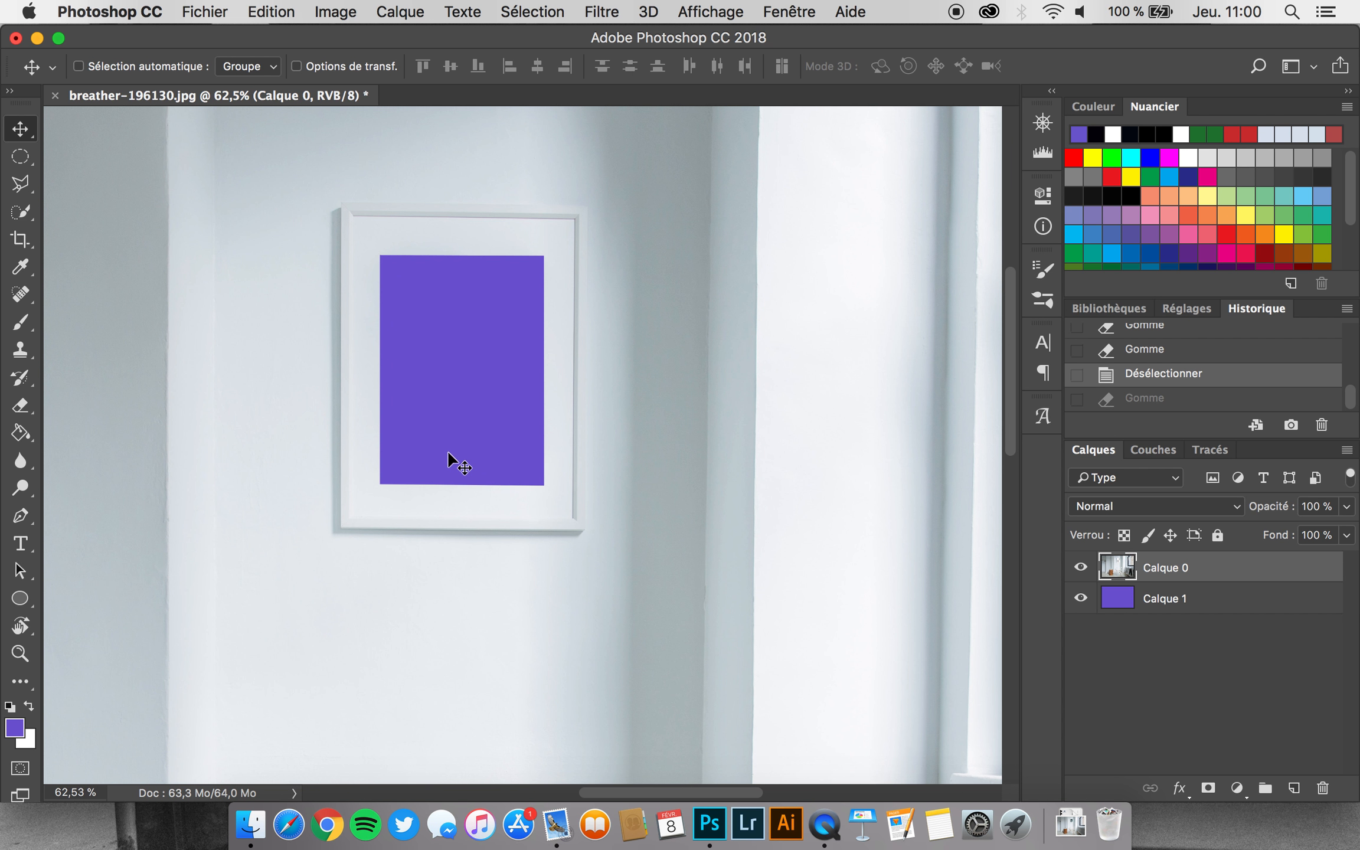
scroll(436, 487, "left", 3)
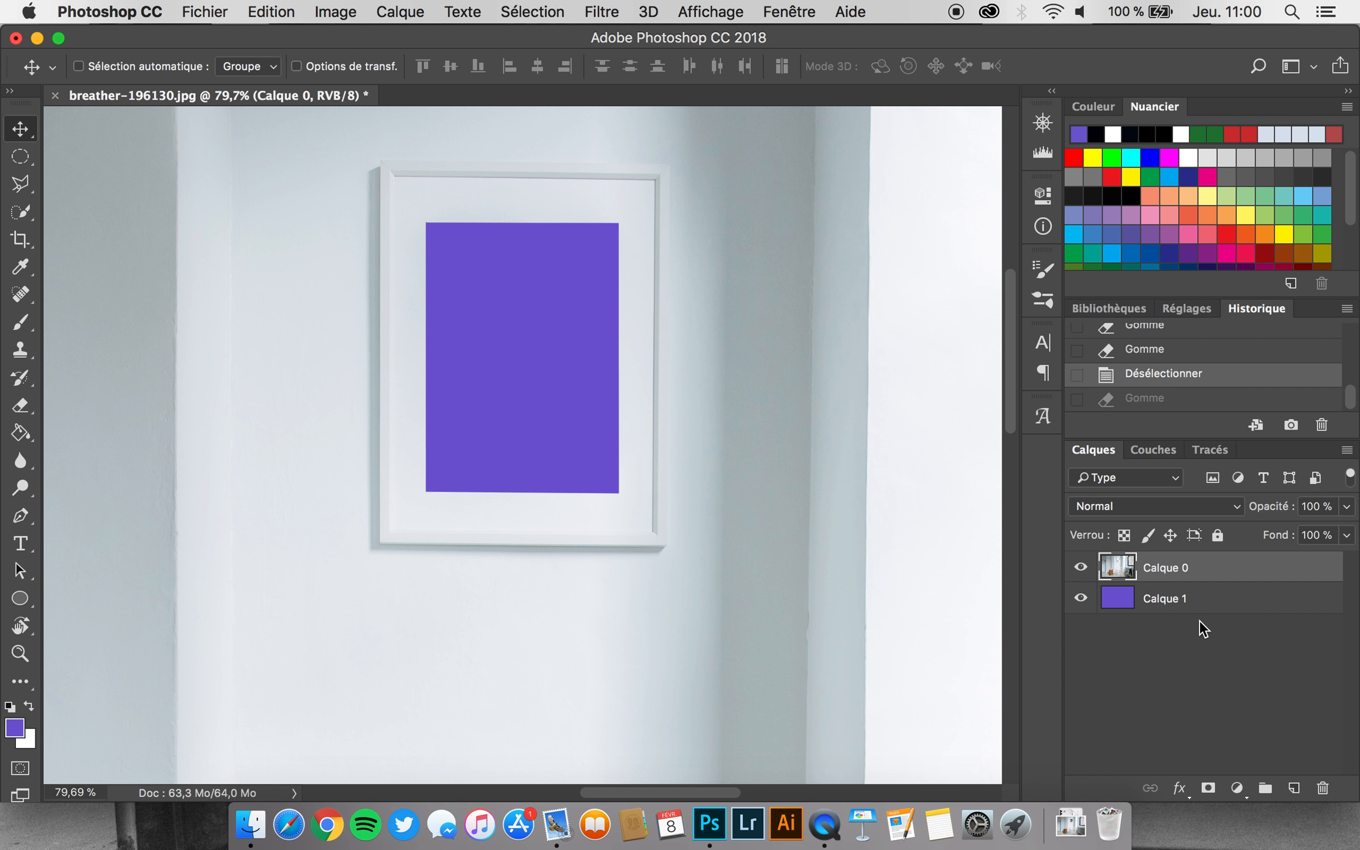
scroll(1201, 382, "up", 10)
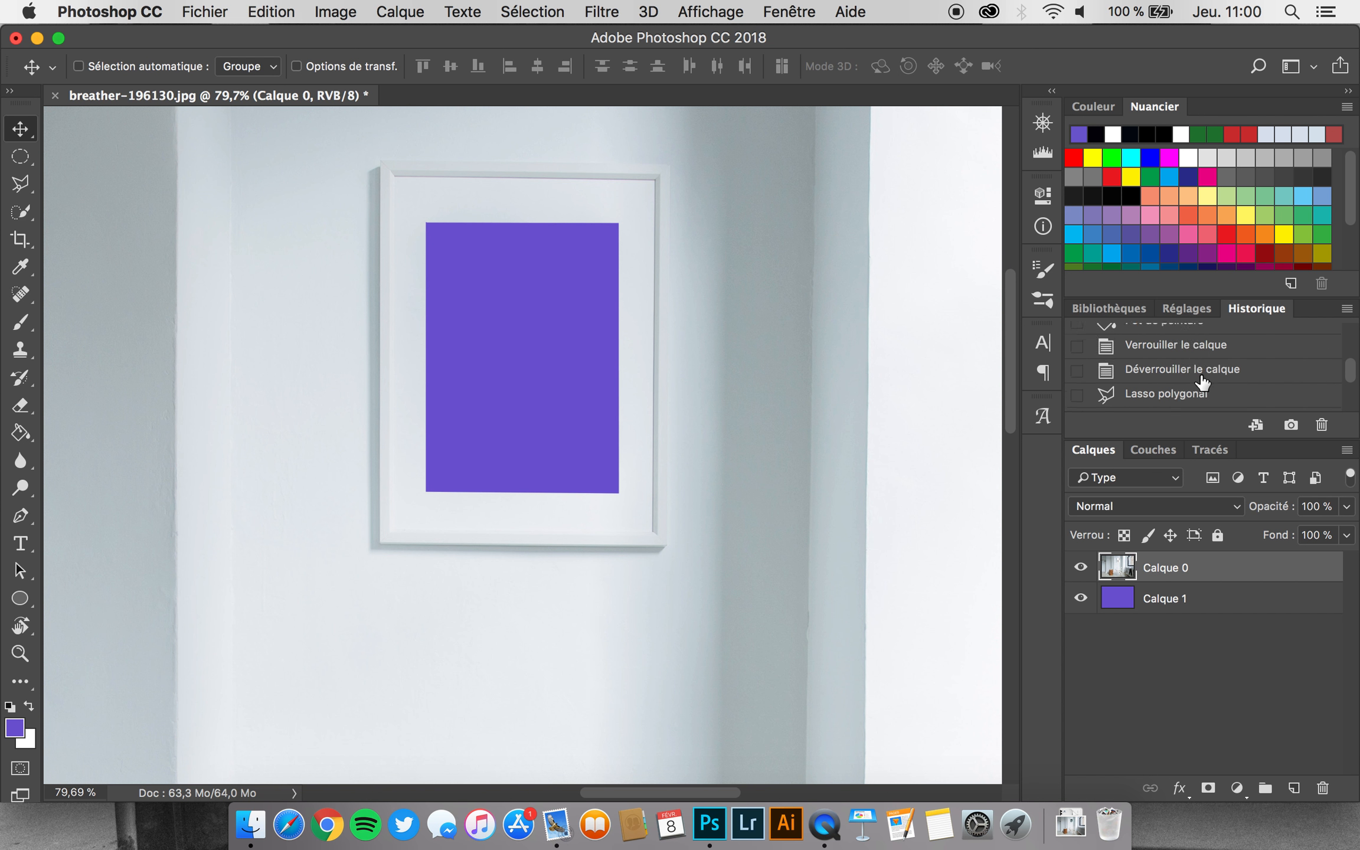
left_click(1198, 369)
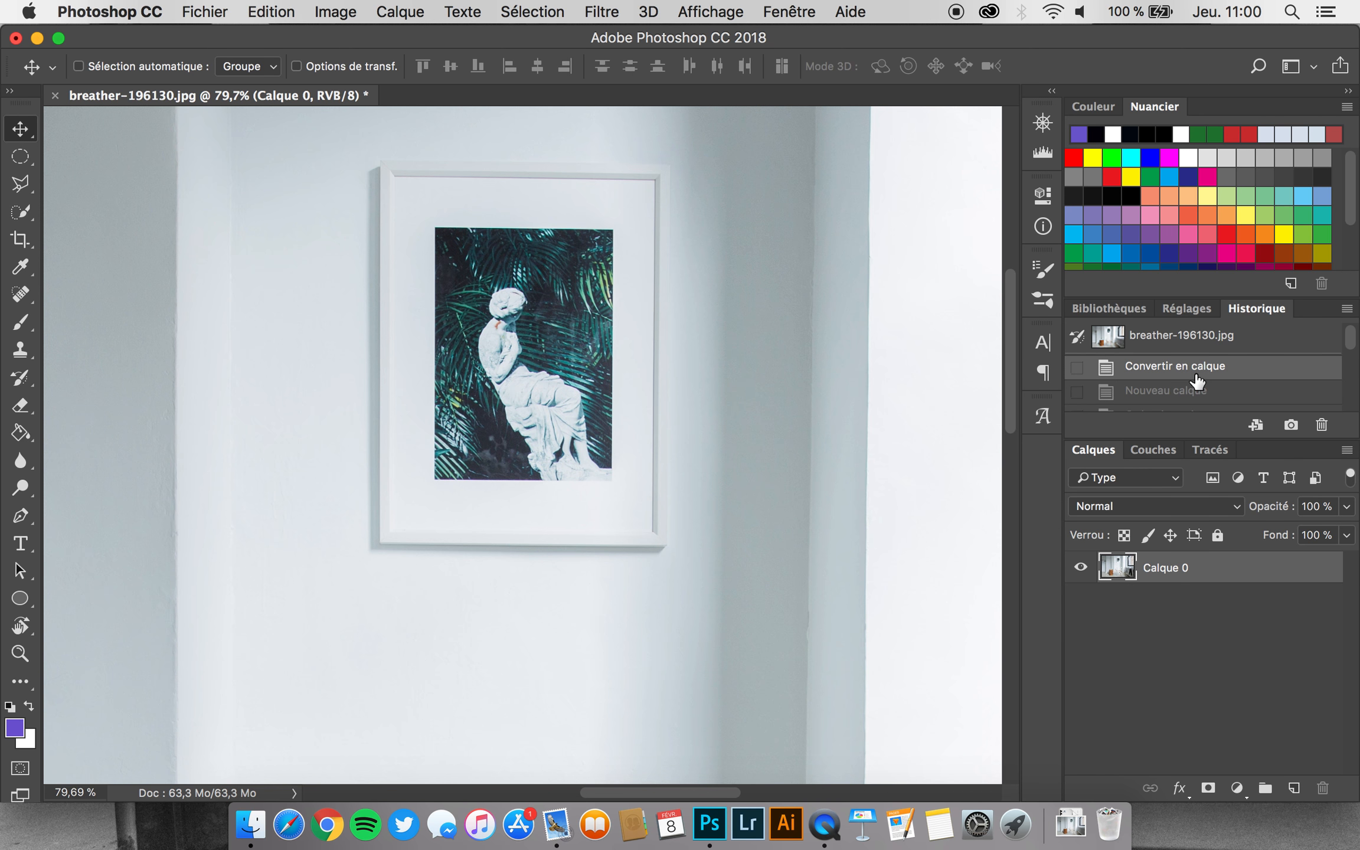
Add a new layer beneath Calque 0 and fill it with the purple foreground colour using the Paint Bucket.
left_click(1294, 789)
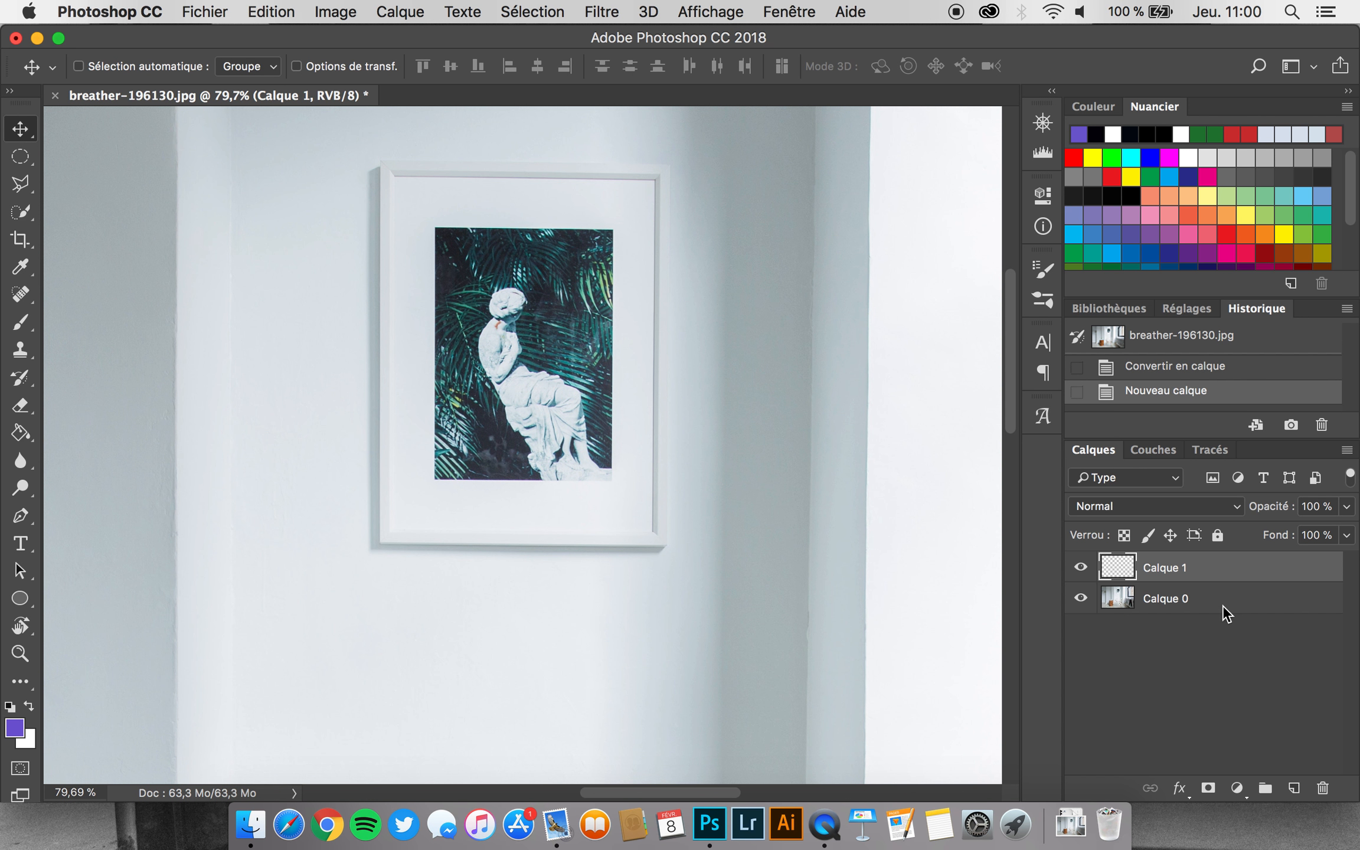
left_click_drag(1202, 582, 1202, 617)
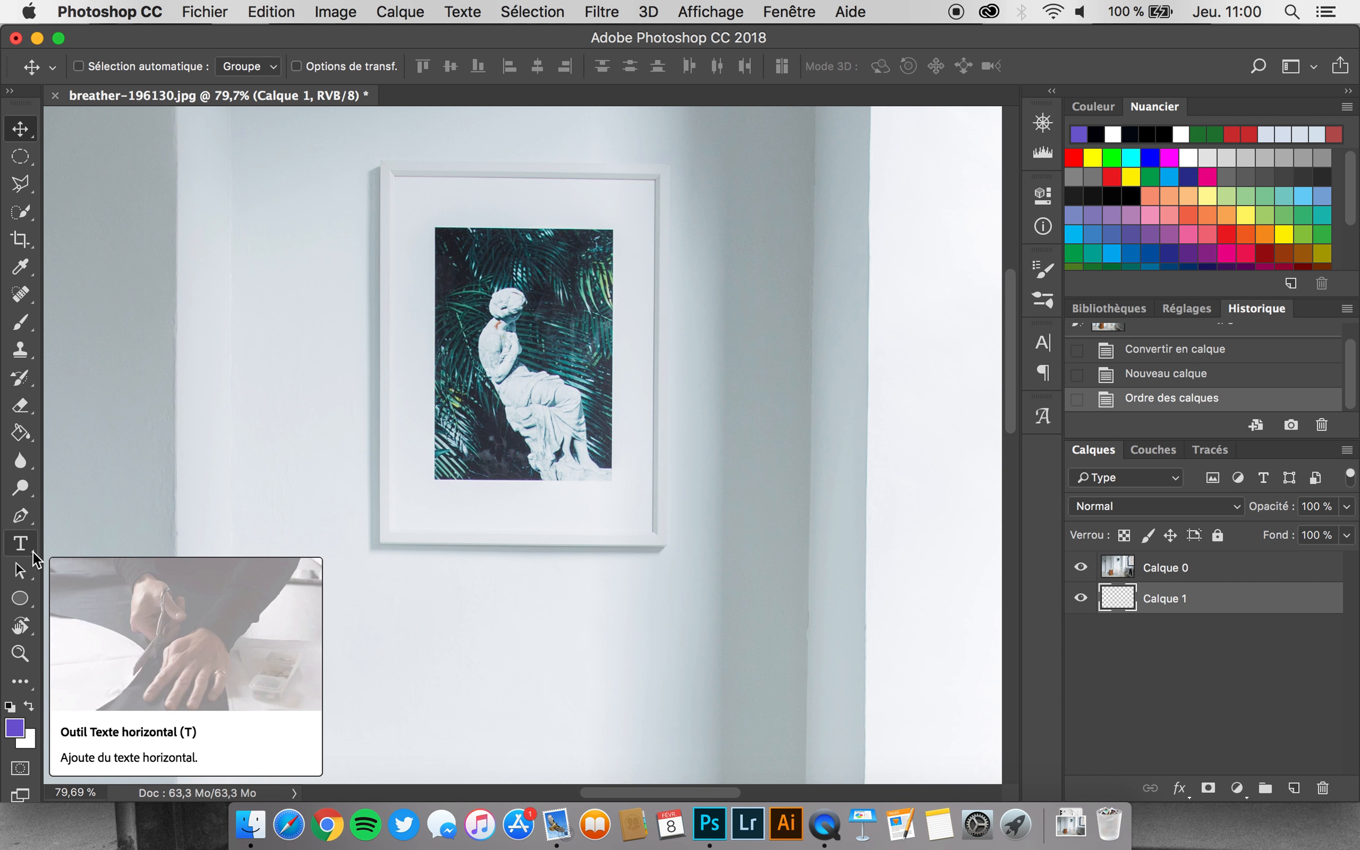
left_click(20, 433)
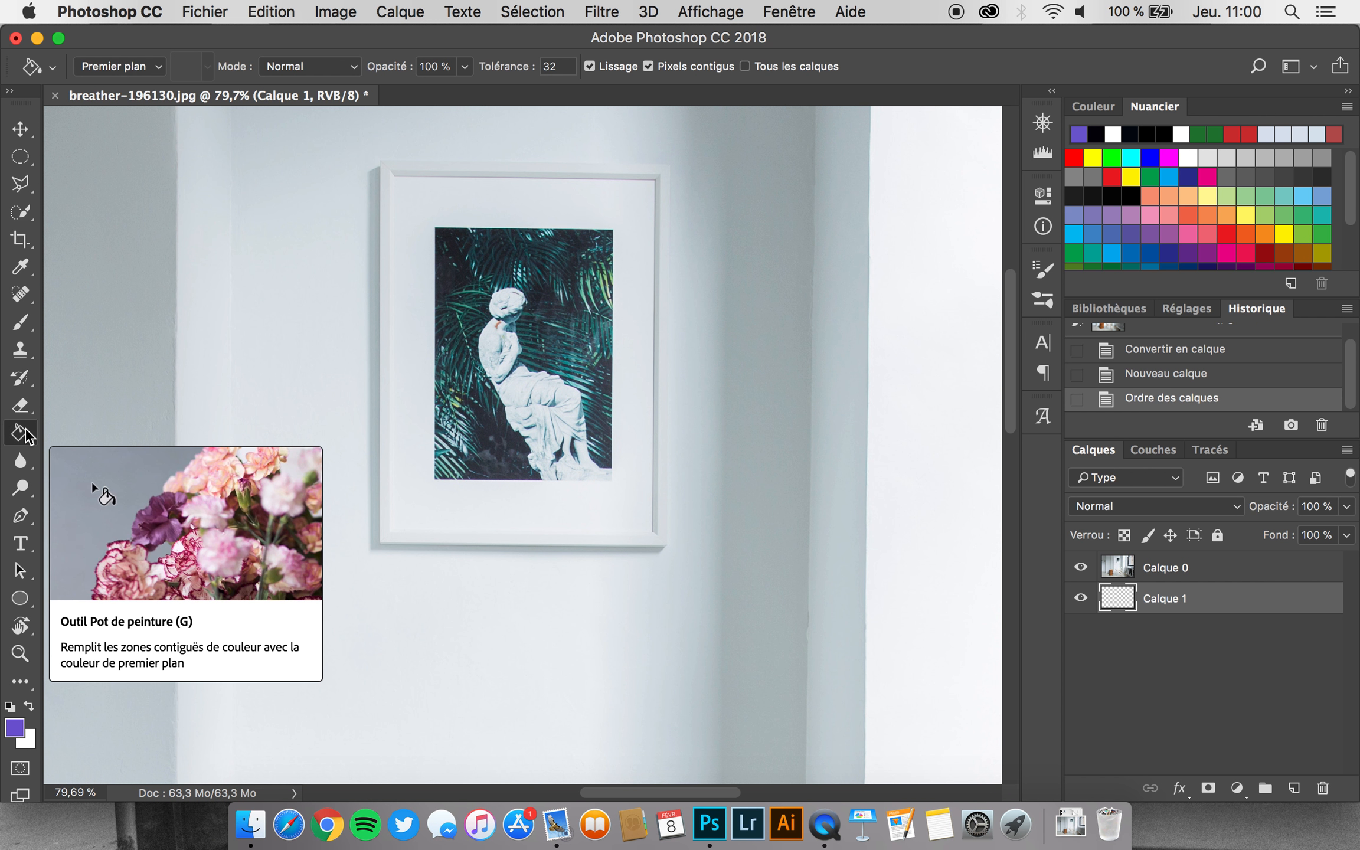
left_click(787, 525)
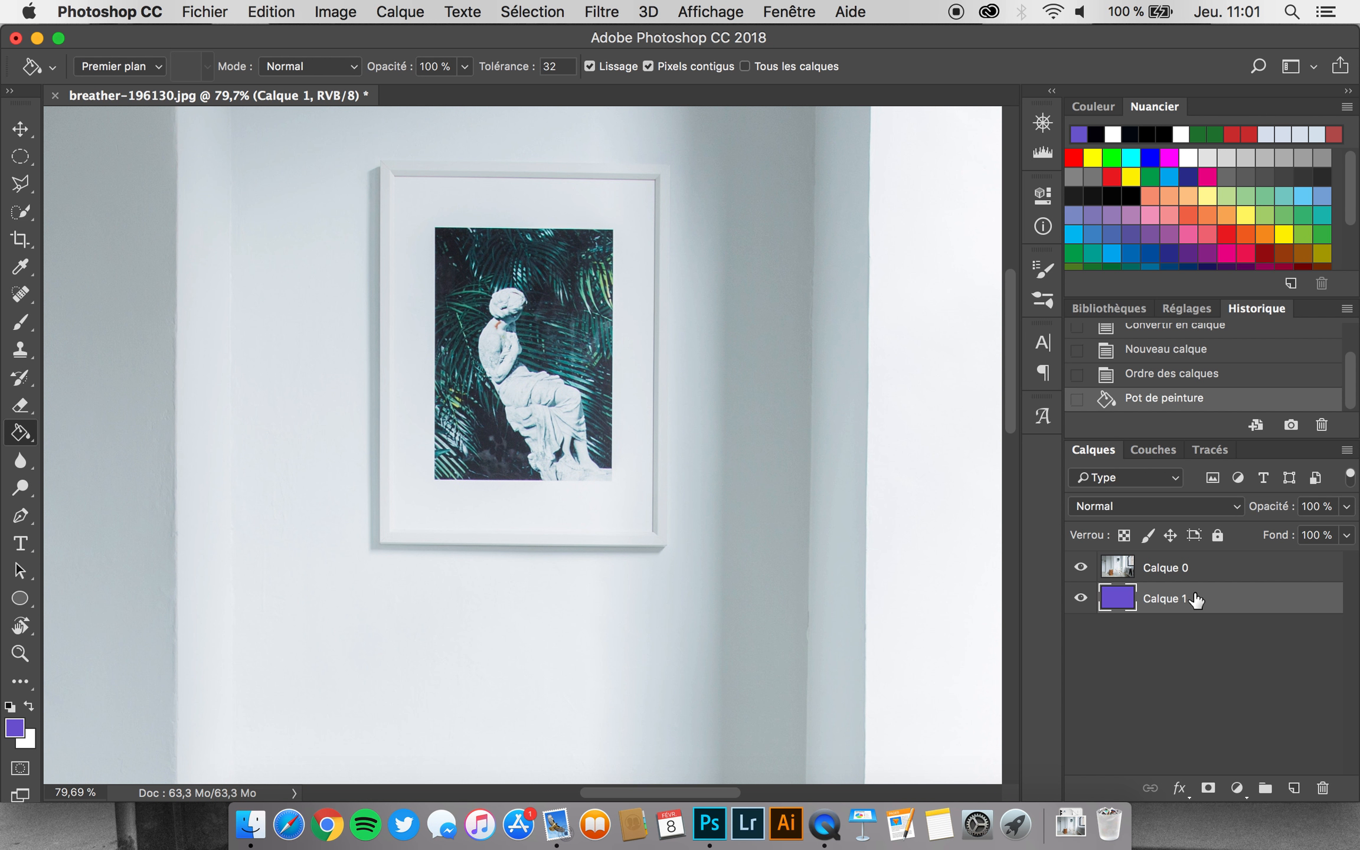
Add a layer mask to Calque 0 and paint a black S-shaped stroke on it across the framed picture with the 109 px Brush.
left_click(1171, 570)
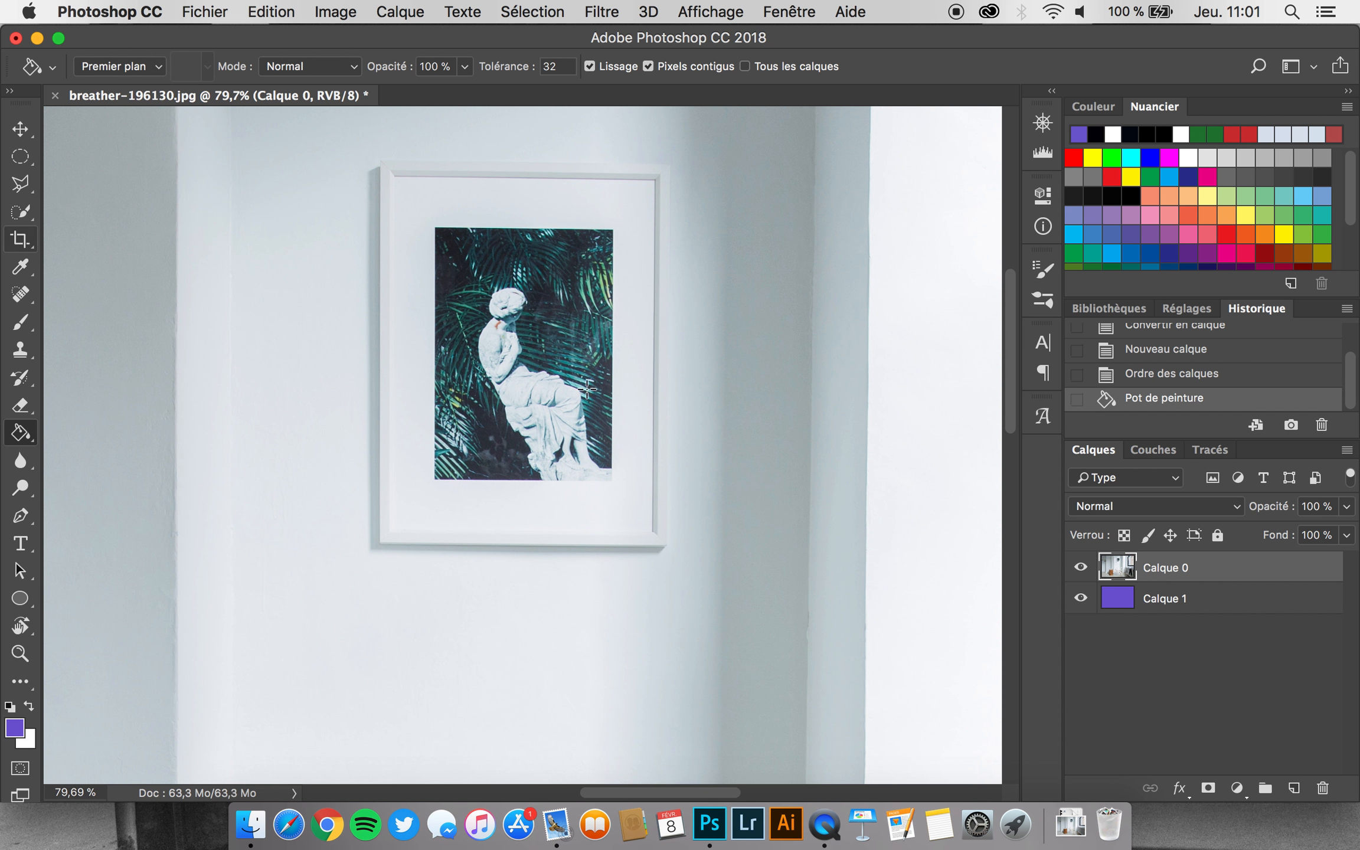
left_click(1208, 790)
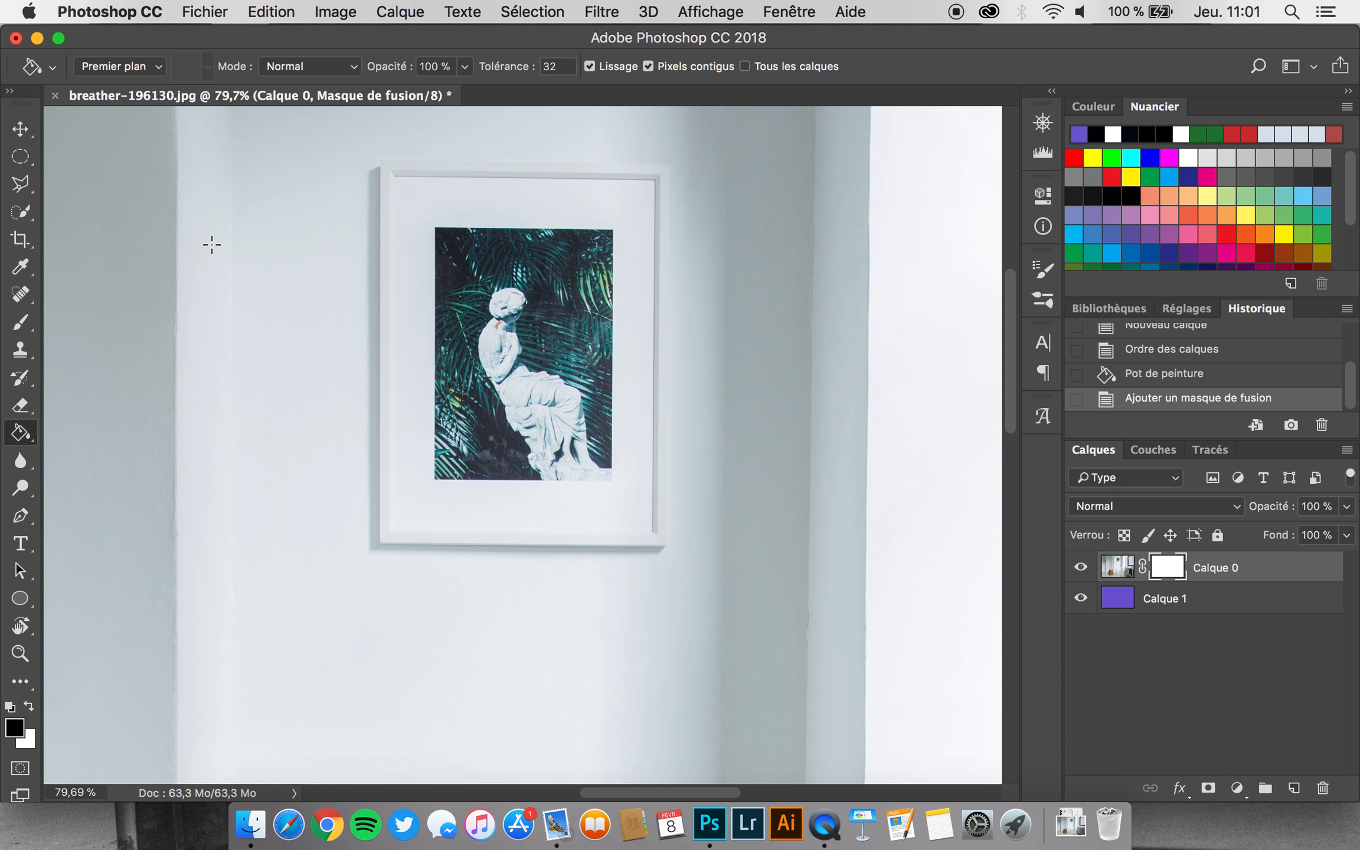
left_click(20, 323)
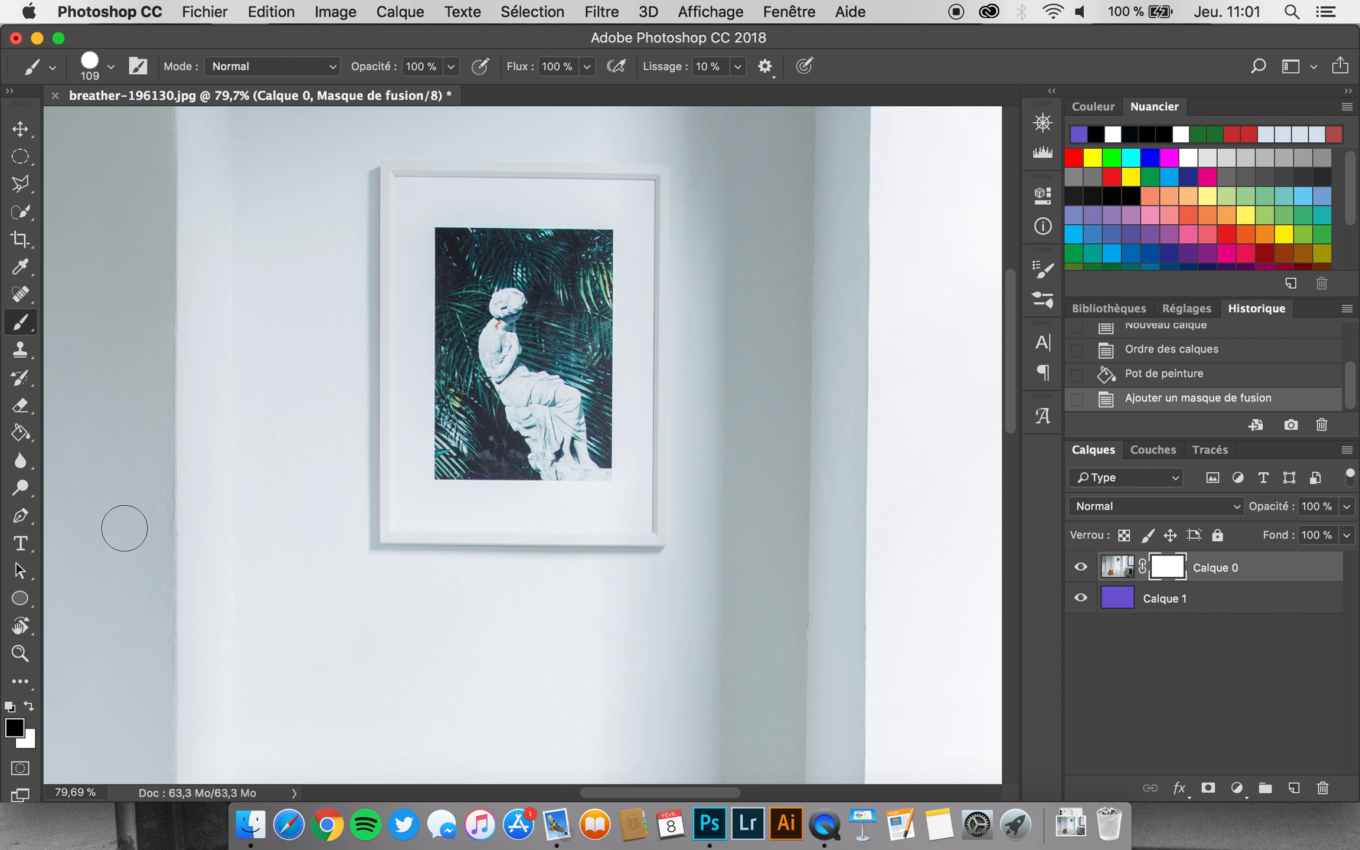
scroll(124, 528, "down", 1)
scroll(597, 478, "down", 1)
scroll(597, 478, "down", 2)
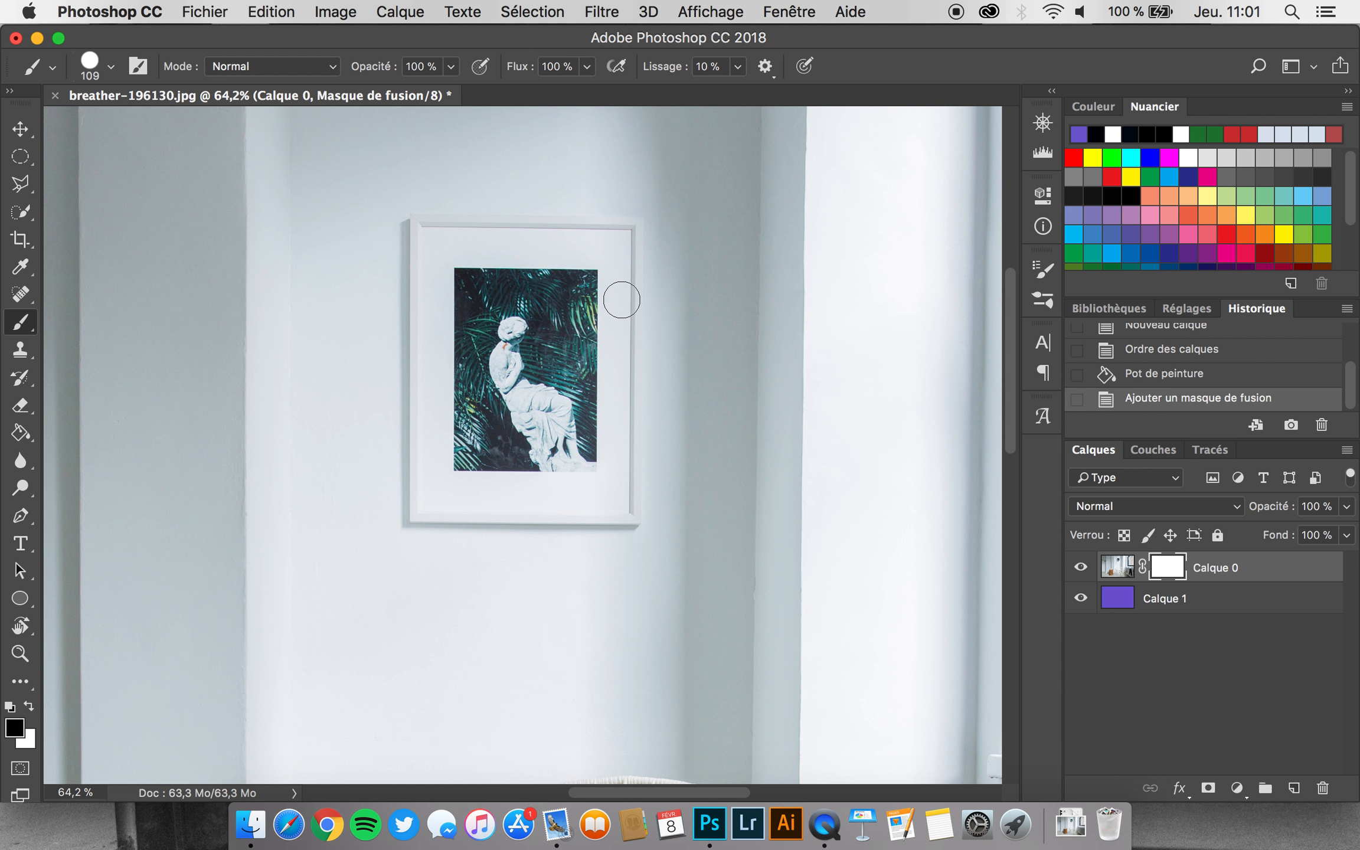
mouse_move(613, 292)
left_mouse_down()
mouse_move(443, 298)
mouse_move(448, 353)
mouse_move(721, 388)
left_mouse_up()
mouse_move(701, 452)
left_mouse_down()
mouse_move(531, 491)
mouse_move(363, 460)
left_mouse_up()
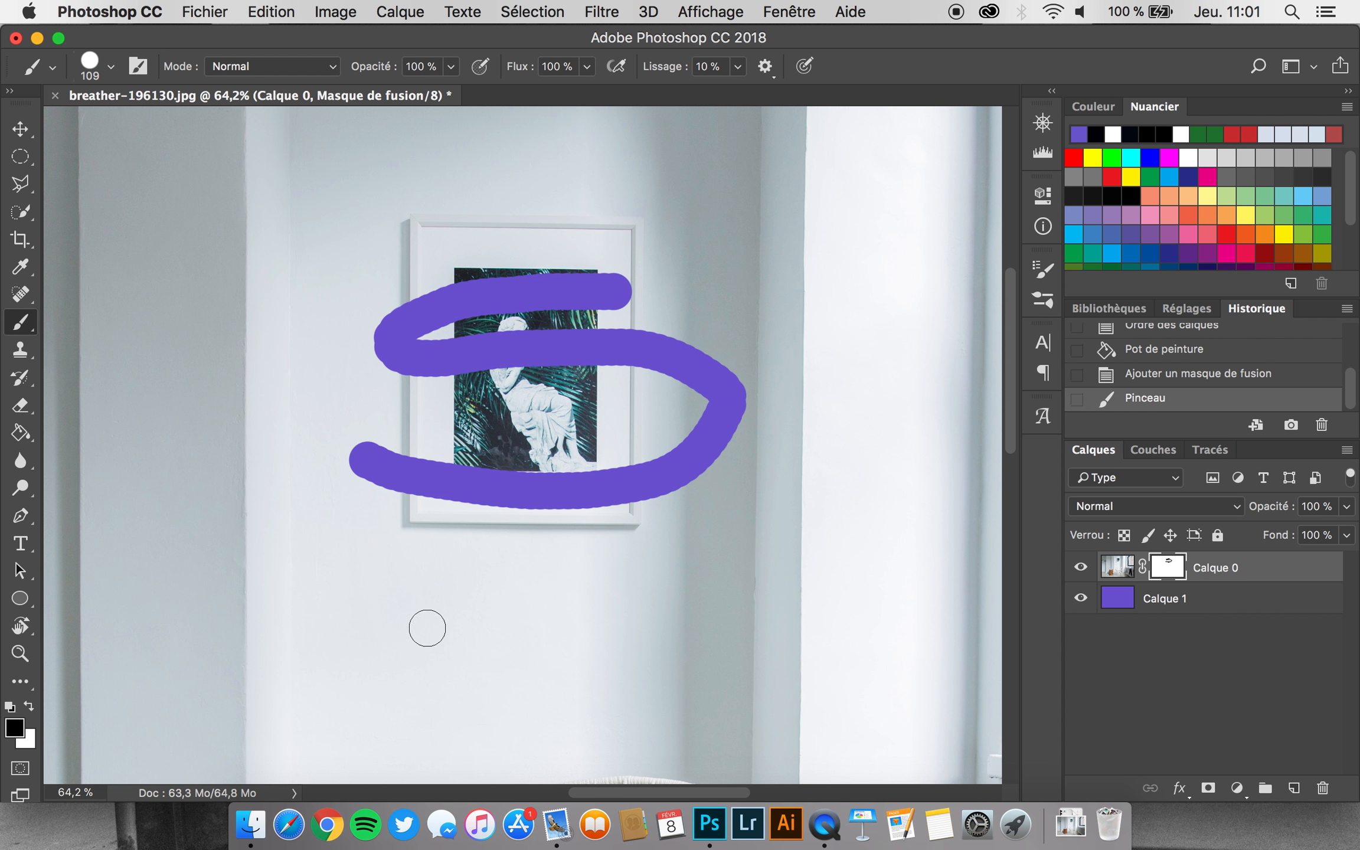
Paint white on the Calque 0 mask to bring back the photo over the upper part of the S-shaped stroke.
left_click(33, 709)
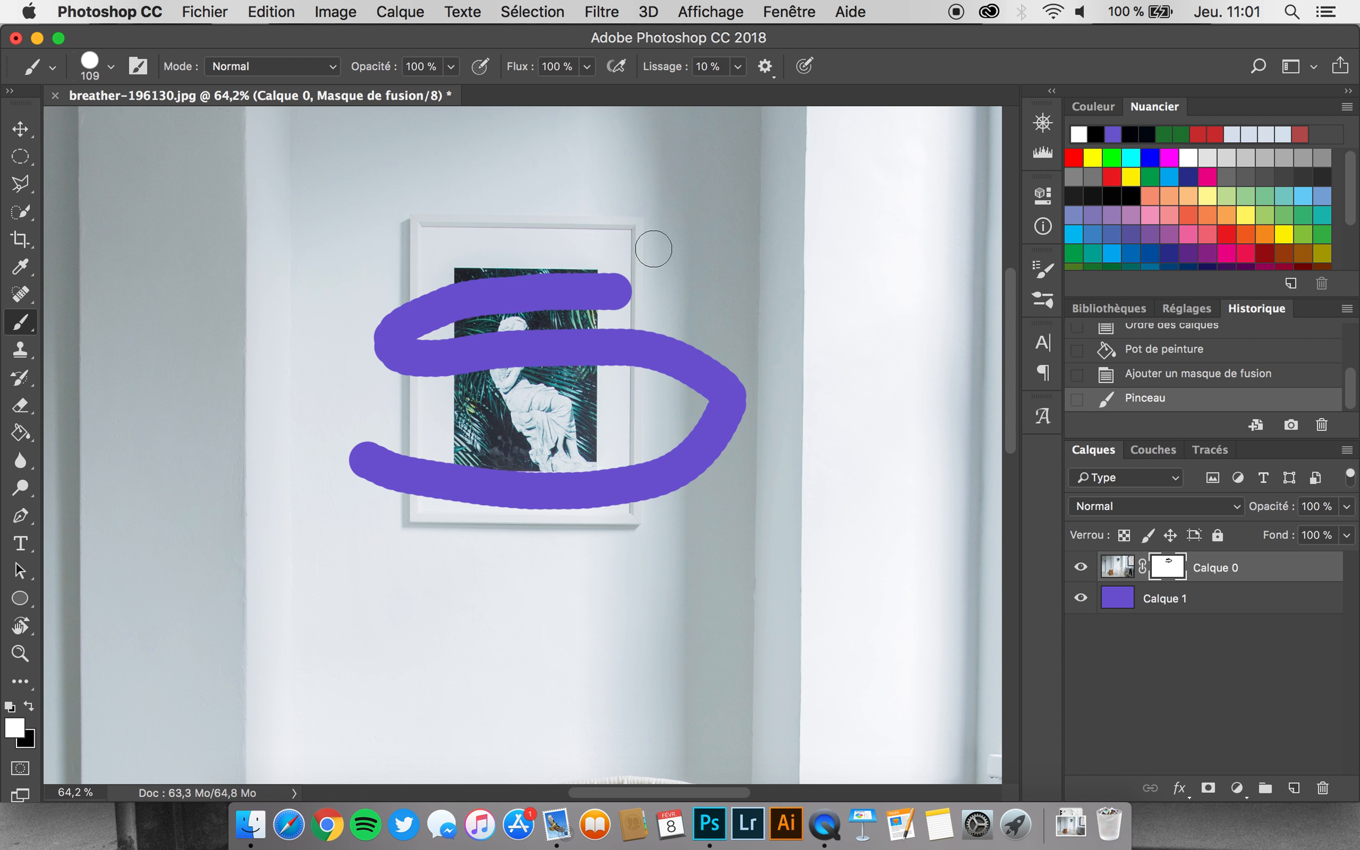
mouse_move(631, 294)
left_mouse_down()
mouse_move(614, 278)
mouse_move(564, 312)
mouse_move(546, 348)
mouse_move(522, 292)
left_mouse_up()
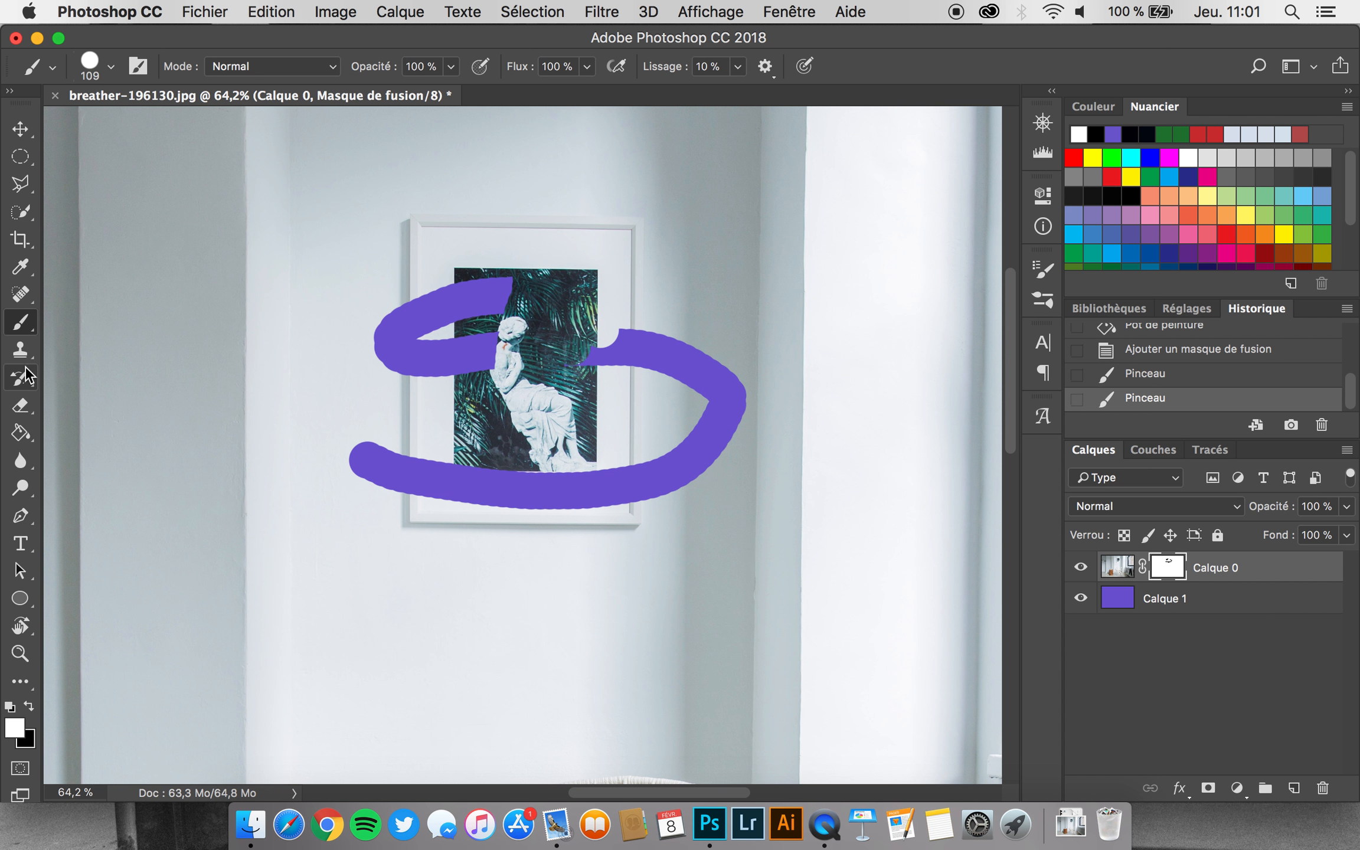
left_click(1121, 570)
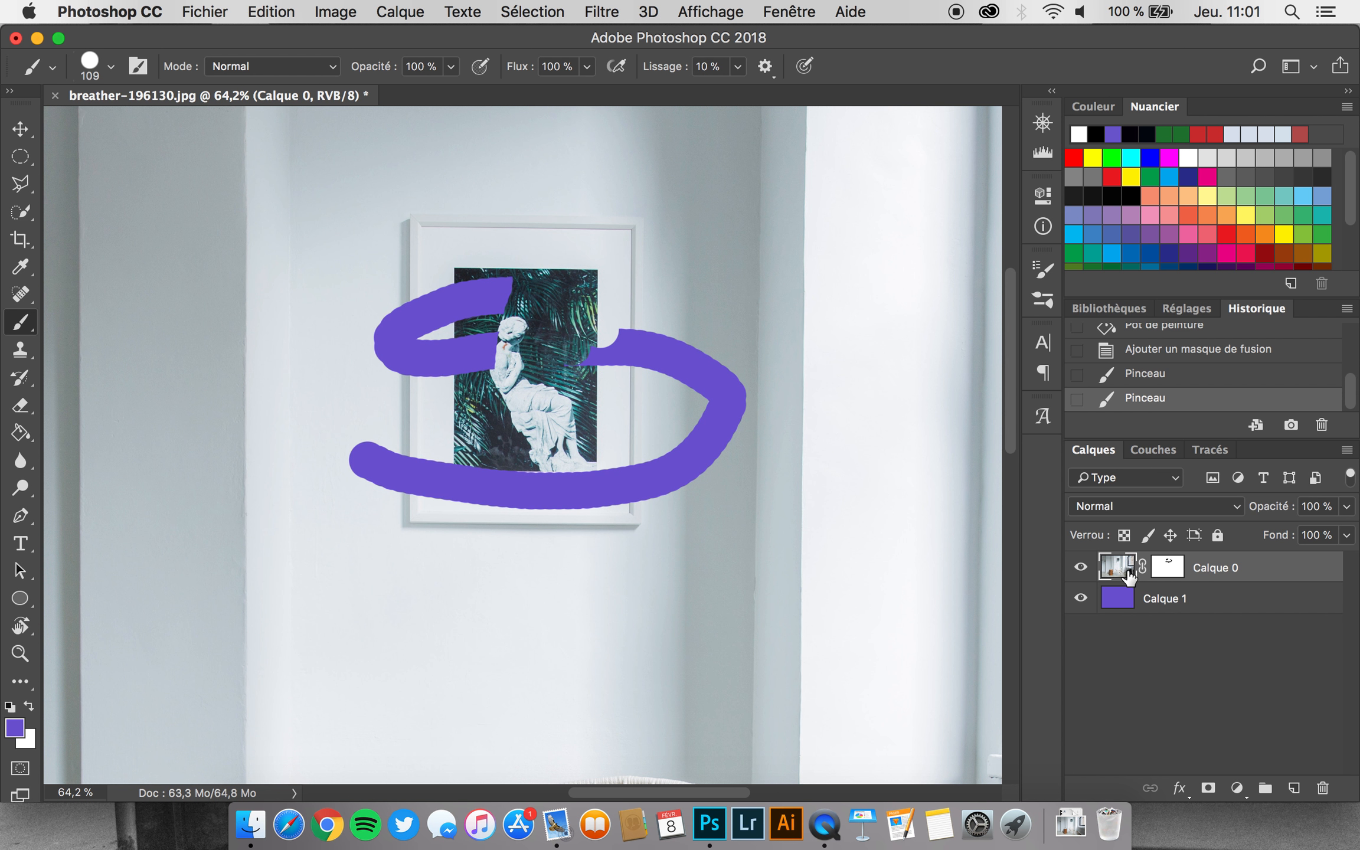
left_click(1167, 569)
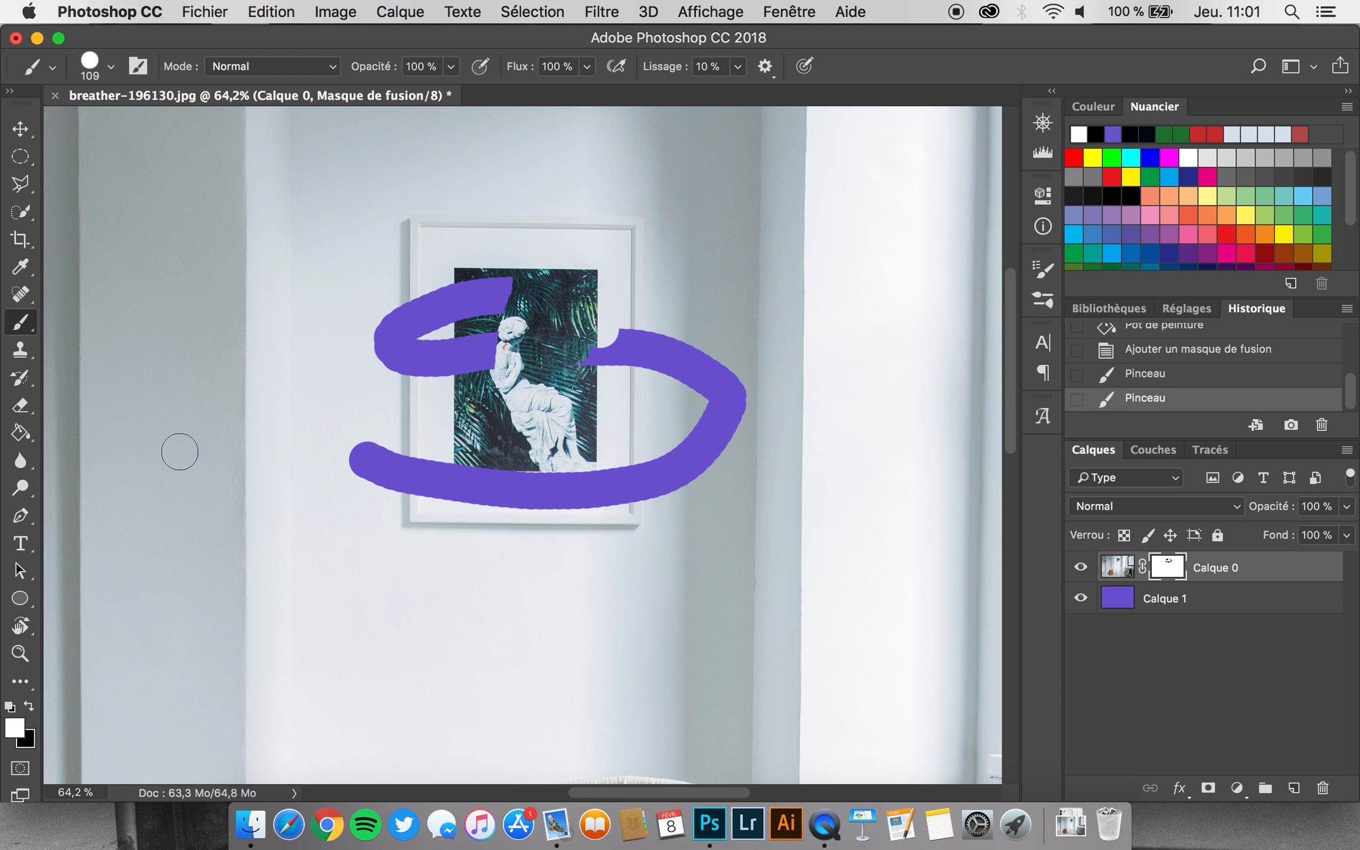
Paint black on the Calque 0 mask over the upper half of the framed picture to hide the statue's head again.
left_click(27, 706)
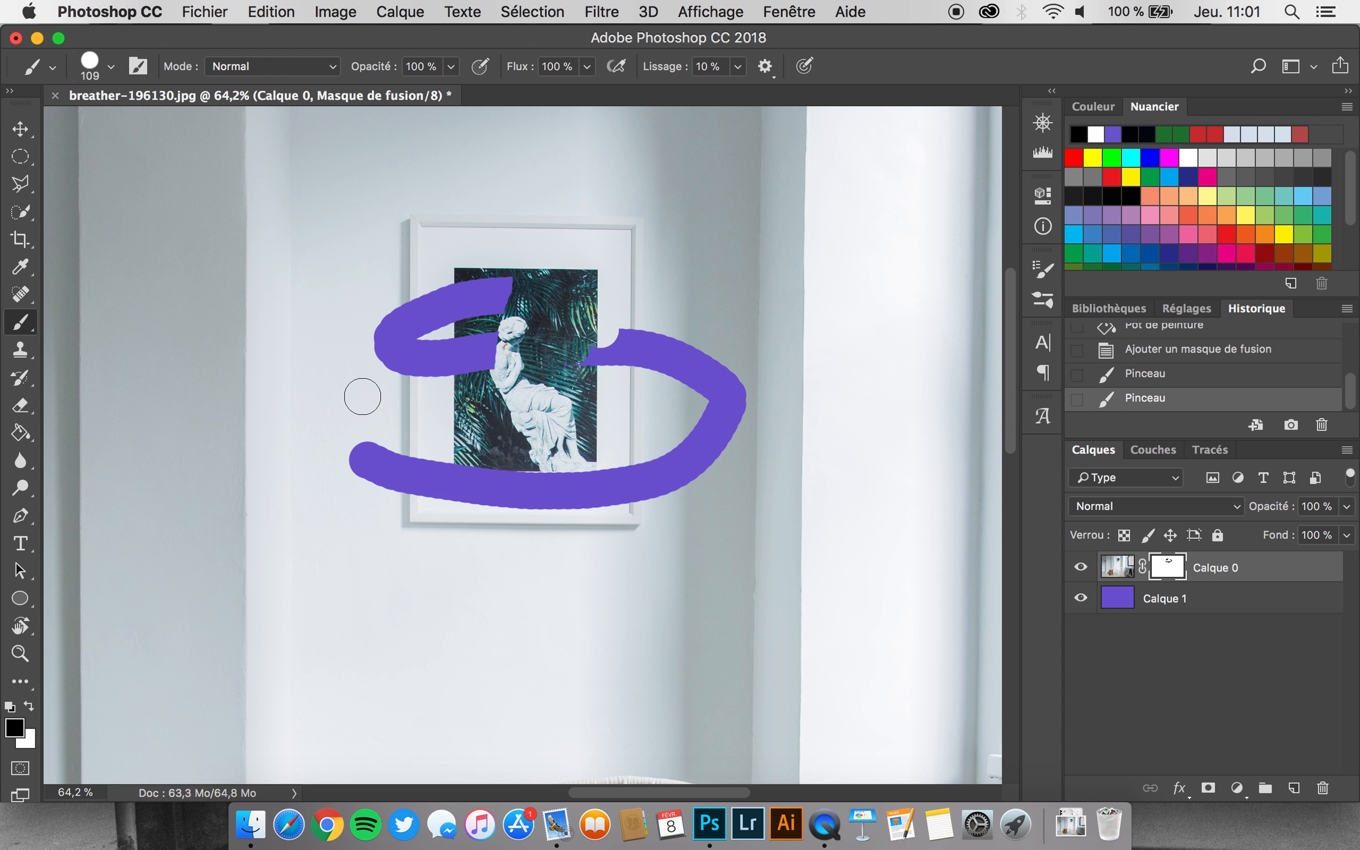
left_click(508, 281)
mouse_move(508, 281)
left_mouse_down()
mouse_move(502, 382)
mouse_move(508, 280)
mouse_move(520, 408)
mouse_move(527, 249)
mouse_move(611, 372)
mouse_move(541, 344)
mouse_move(543, 275)
mouse_move(592, 349)
mouse_move(549, 329)
mouse_move(542, 306)
mouse_move(625, 305)
mouse_move(623, 335)
left_mouse_up()
left_click_drag(495, 308, 449, 331)
left_click_drag(576, 281, 540, 281)
Set the Brush to 630 px with 0 % hardness and paint white over all the hidden areas of the Calque 0 mask.
key("p")
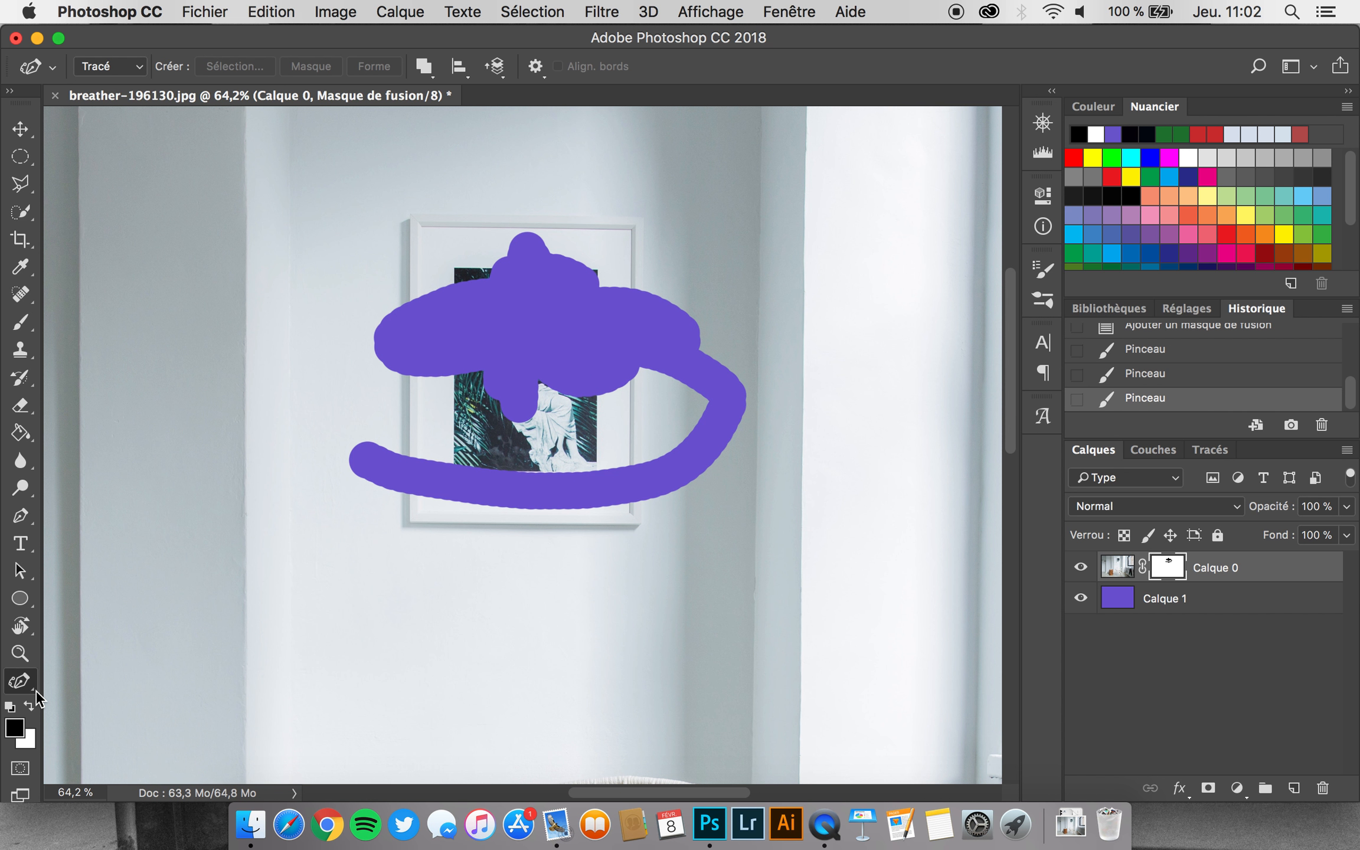
left_click(34, 707)
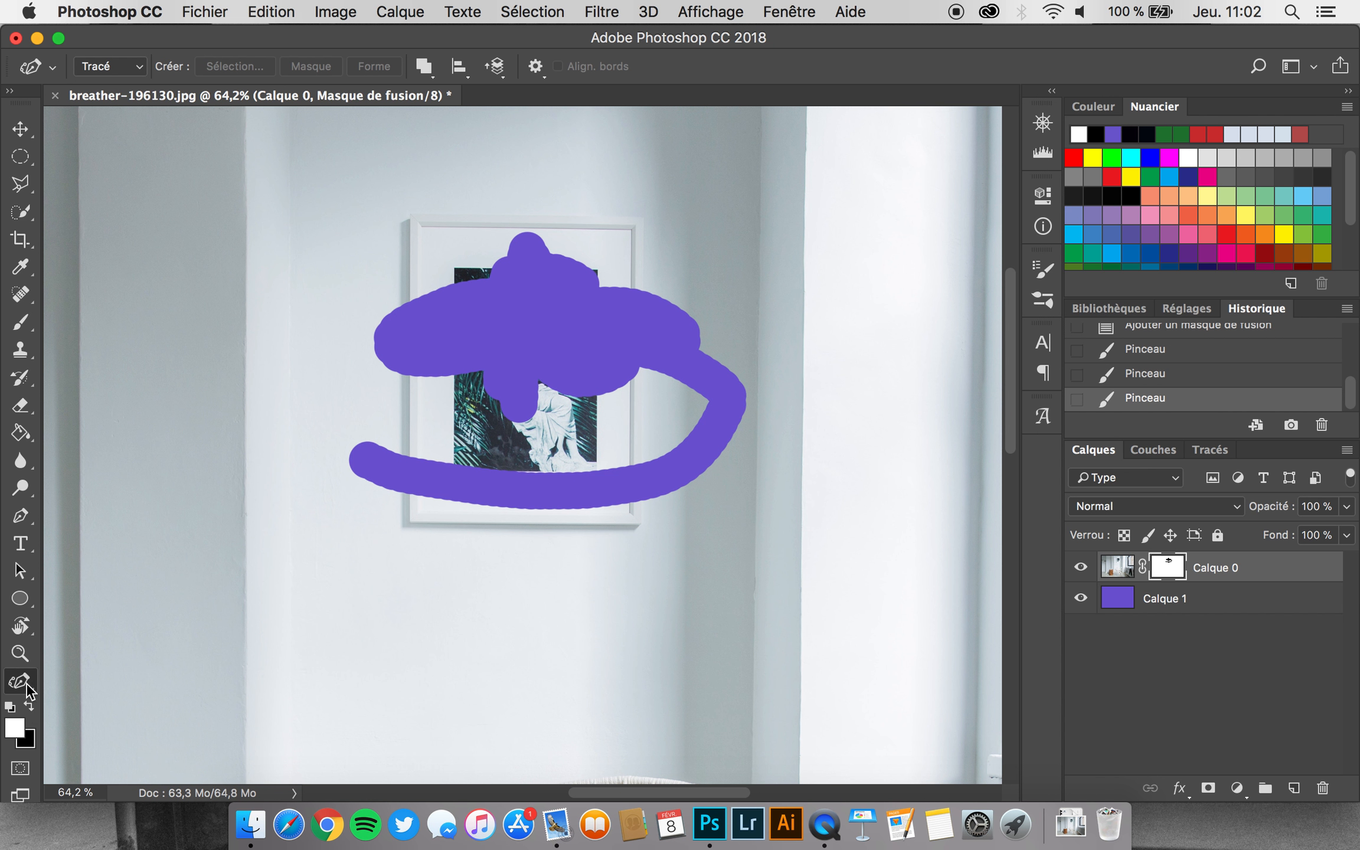
left_click(20, 326)
left_click_drag(452, 415, 649, 411)
left_click(91, 59)
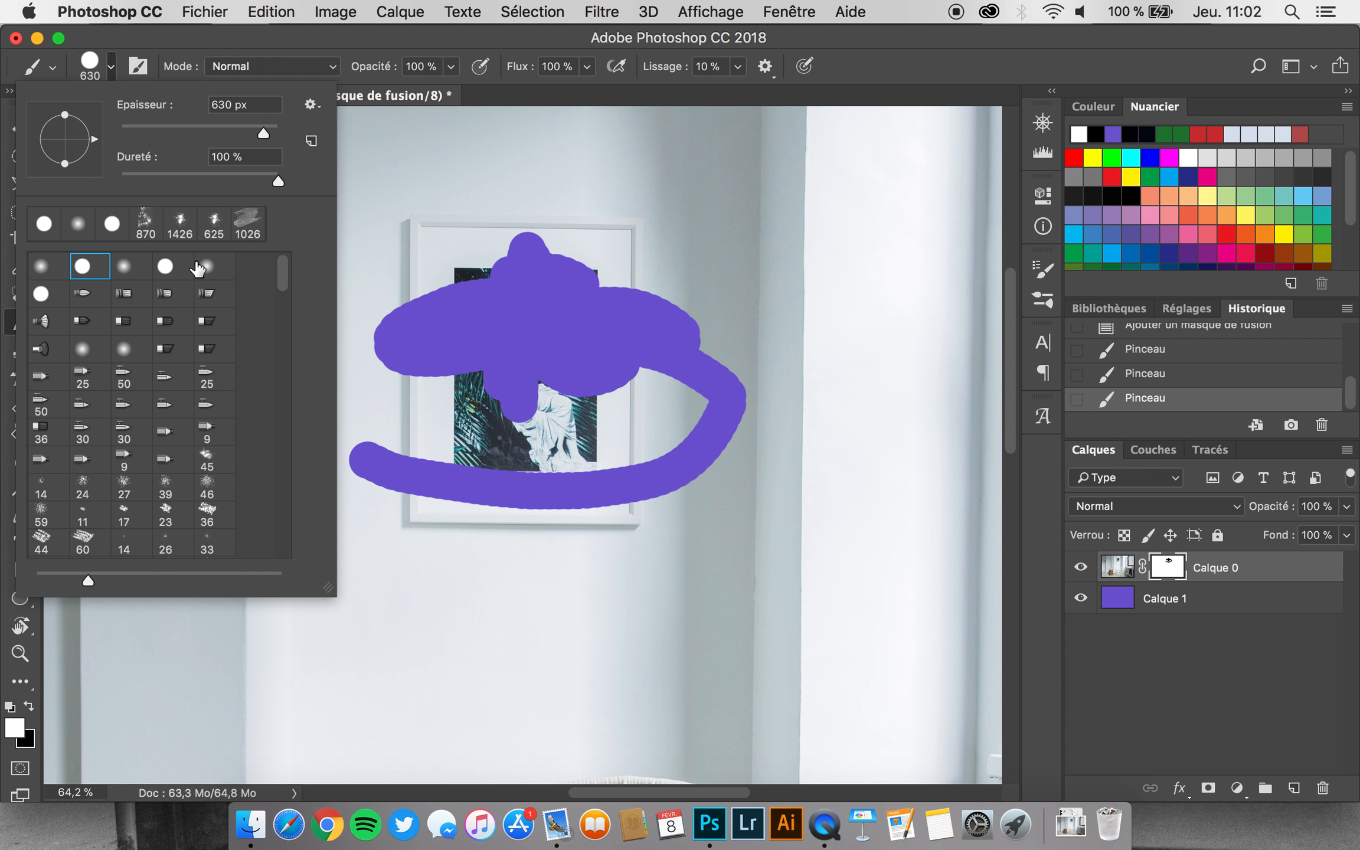
left_click_drag(135, 172, 50, 173)
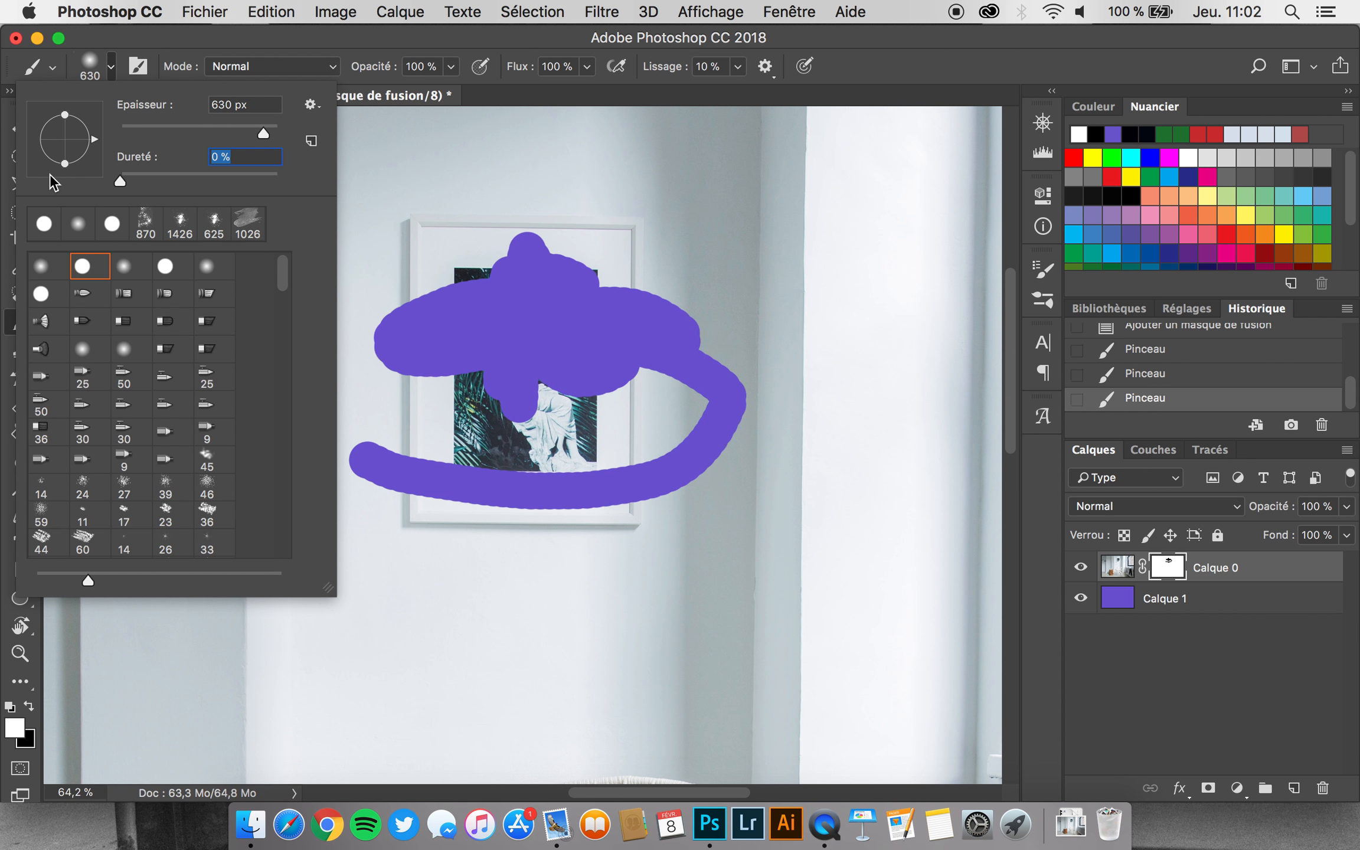
mouse_move(690, 306)
left_mouse_down()
mouse_move(722, 509)
mouse_move(674, 243)
mouse_move(571, 167)
mouse_move(534, 425)
mouse_move(441, 577)
mouse_move(379, 395)
mouse_move(334, 359)
left_mouse_up()
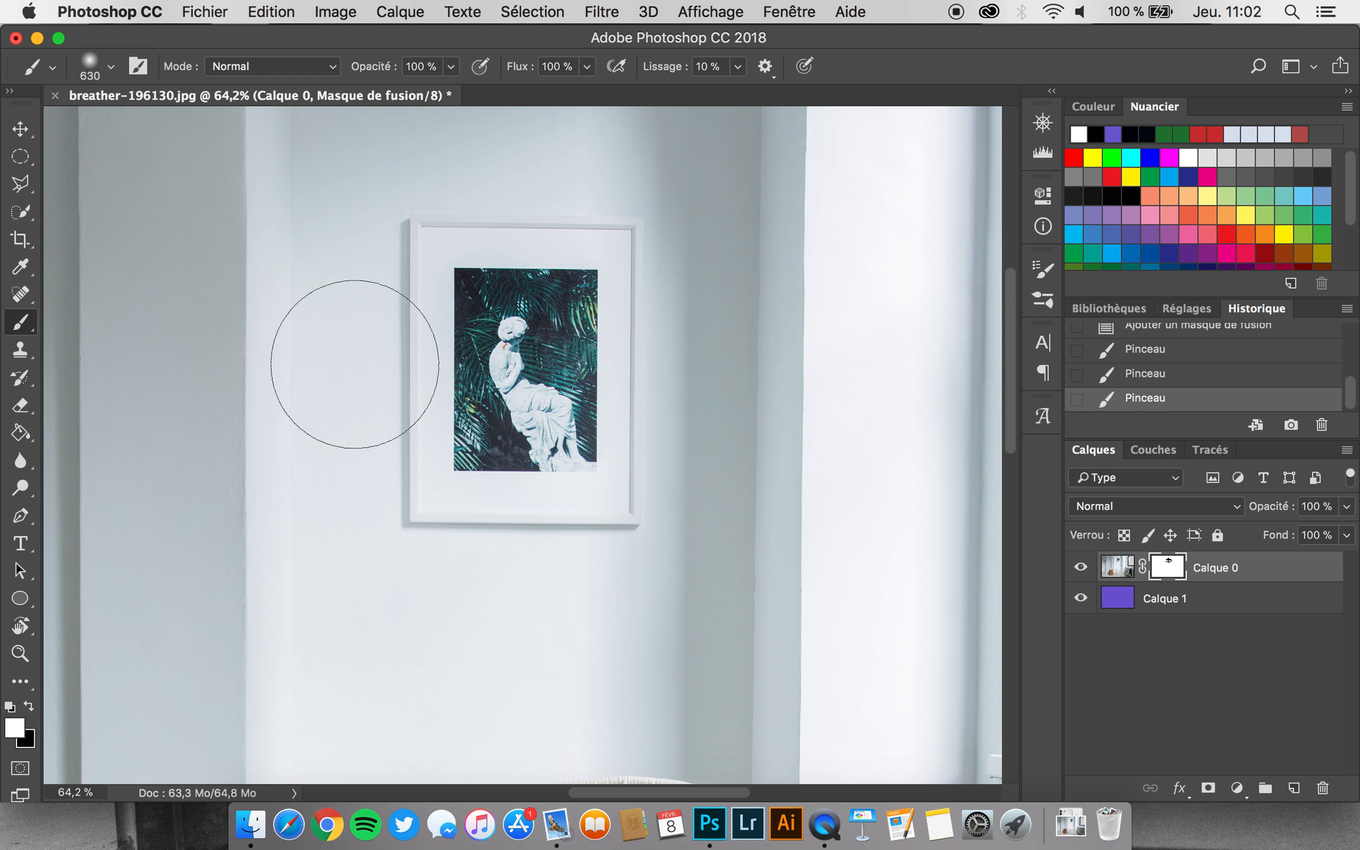
Examine the whole restored photo and compare the active colours with Calque 0's image and its mask selected in turn.
left_click(19, 129)
scroll(571, 392, "down", 3)
scroll(571, 395, "down", 2)
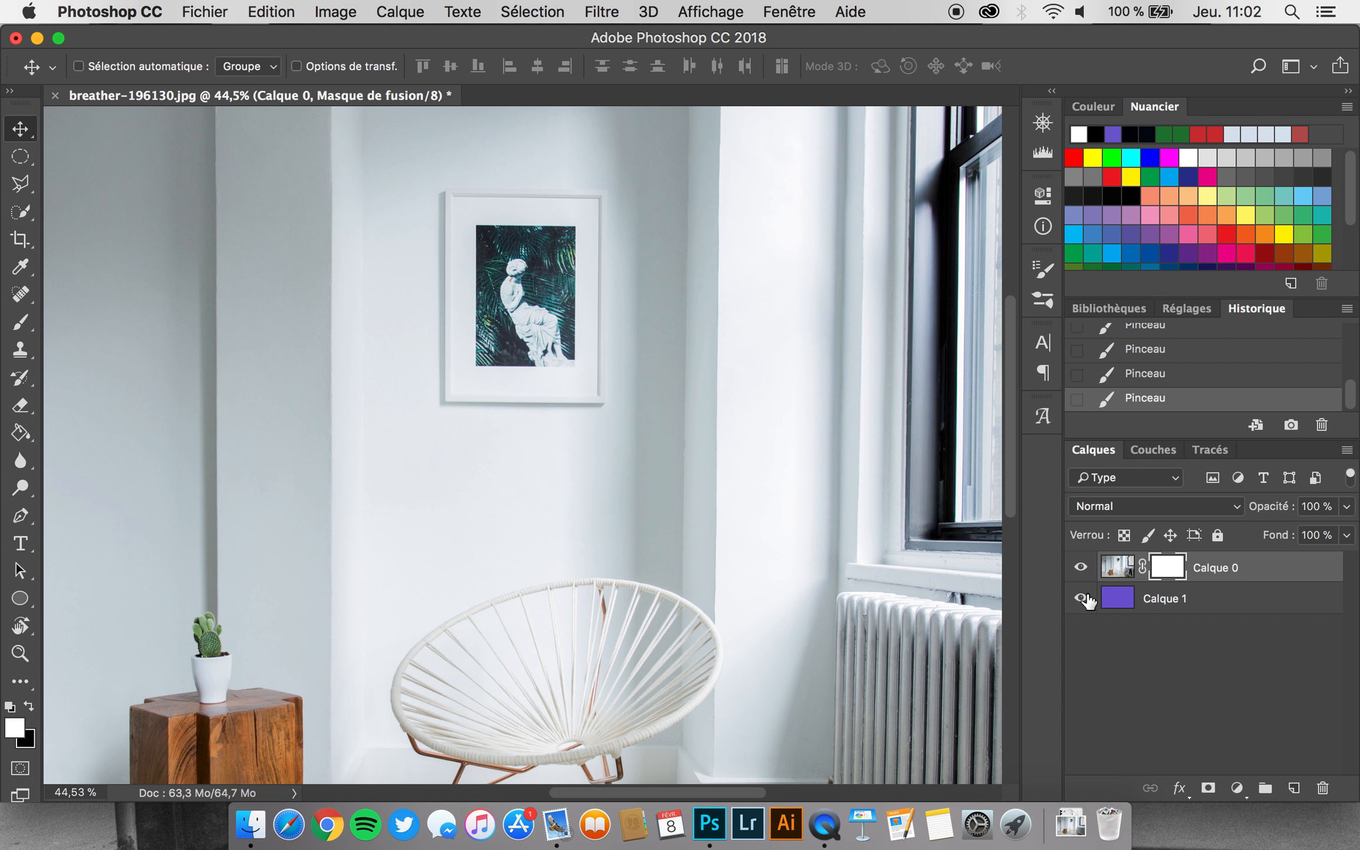
left_click(1117, 568)
scroll(659, 469, "down", 1)
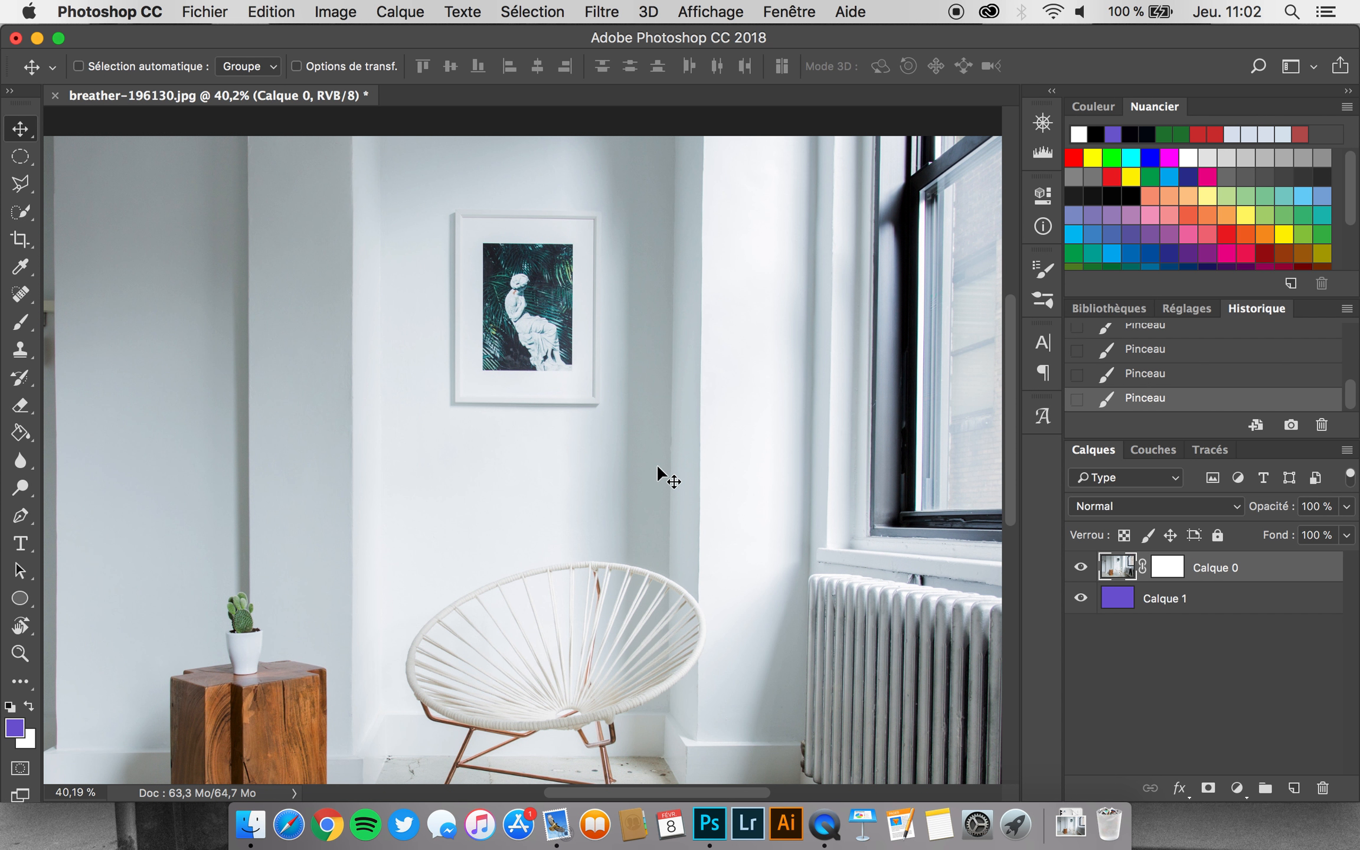
scroll(657, 467, "down", 1)
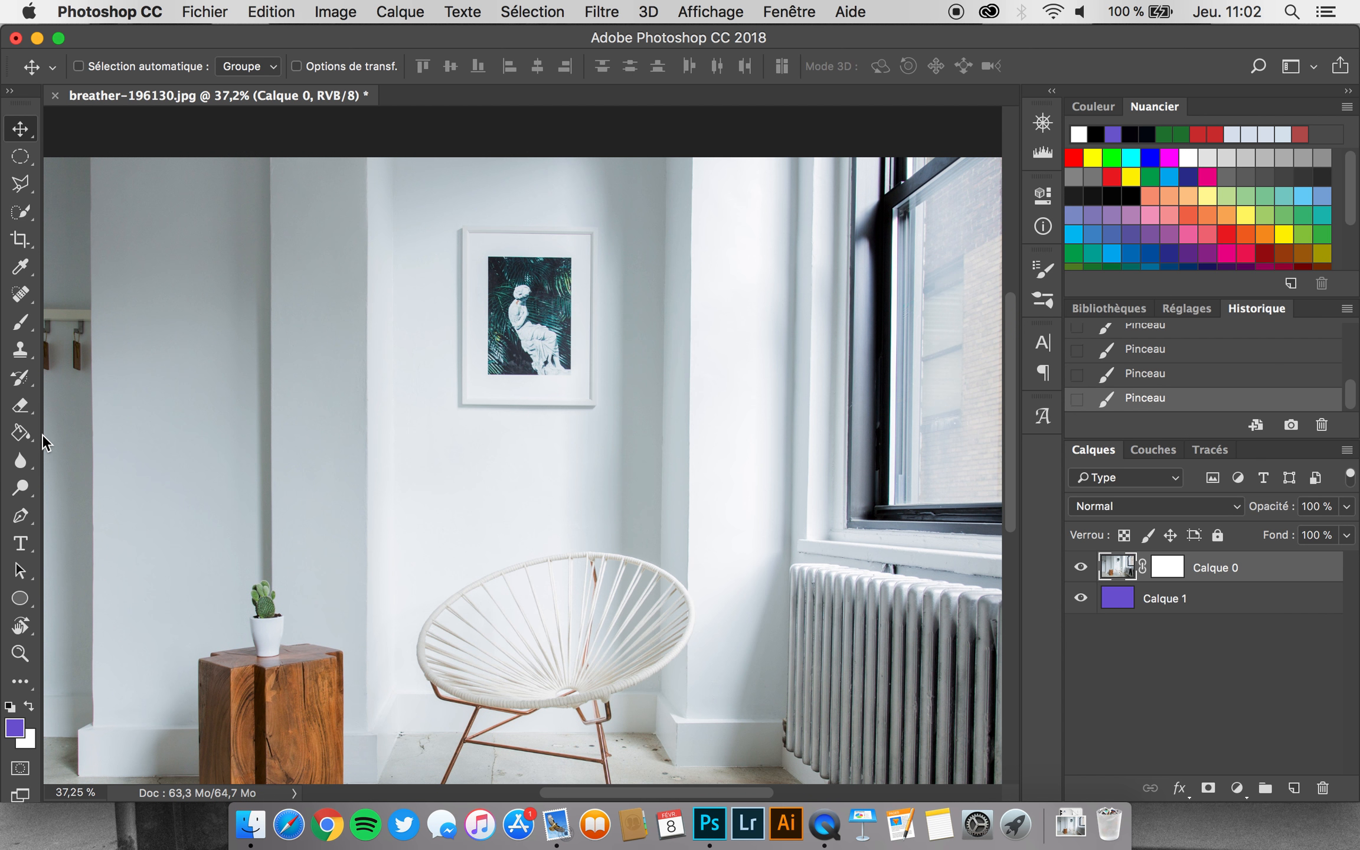
left_click(26, 405)
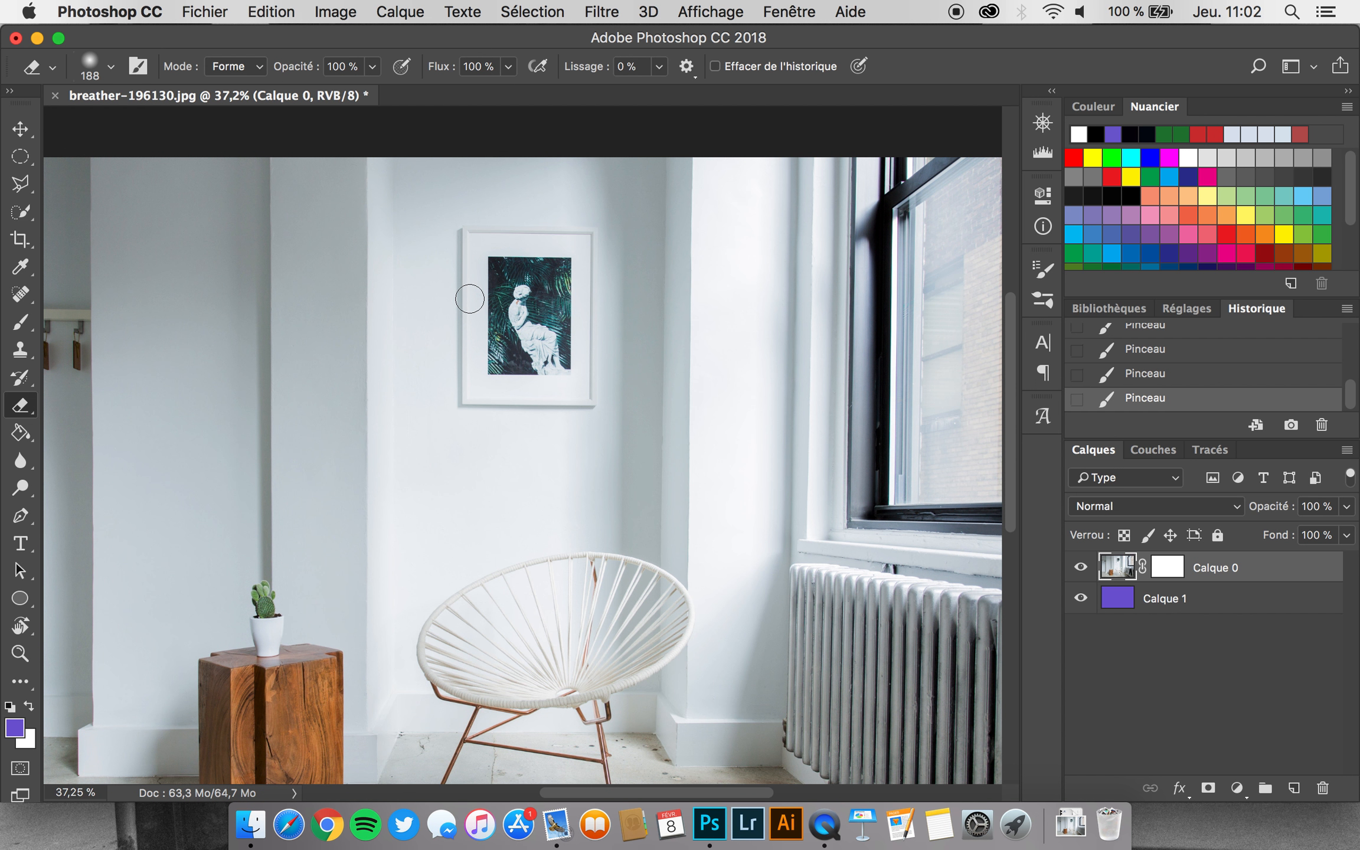
scroll(470, 299, "down", 2)
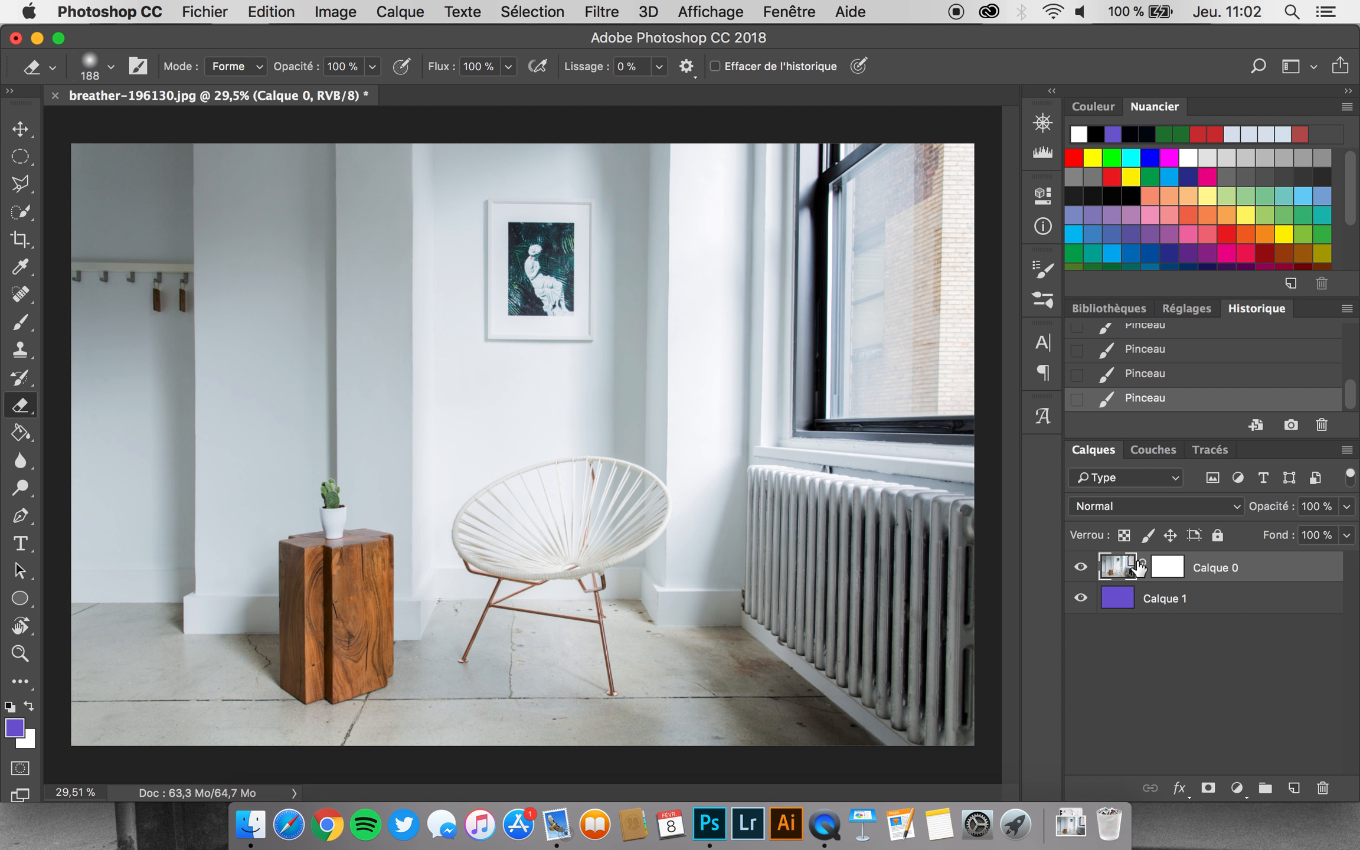
left_click(1166, 576)
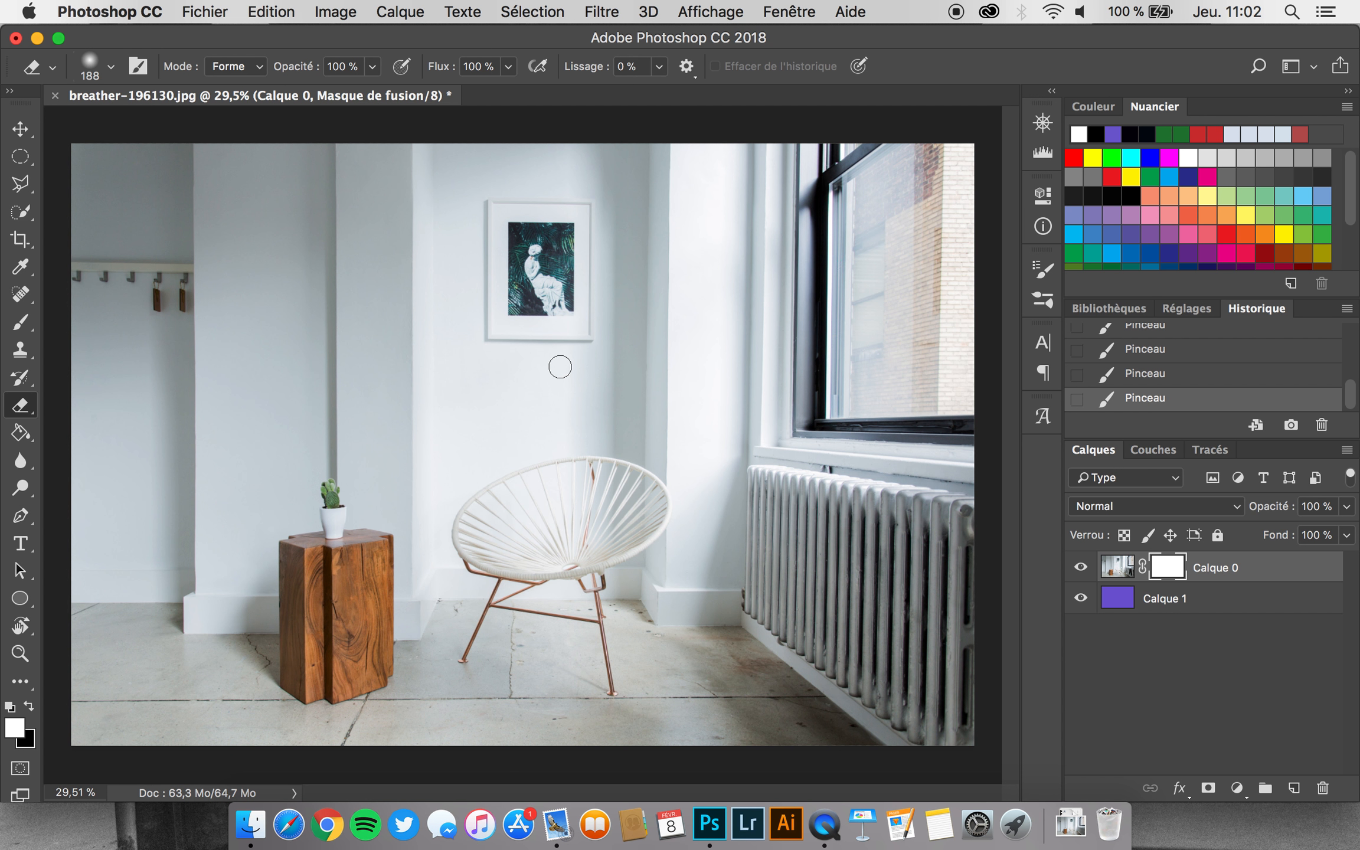
left_click(20, 131)
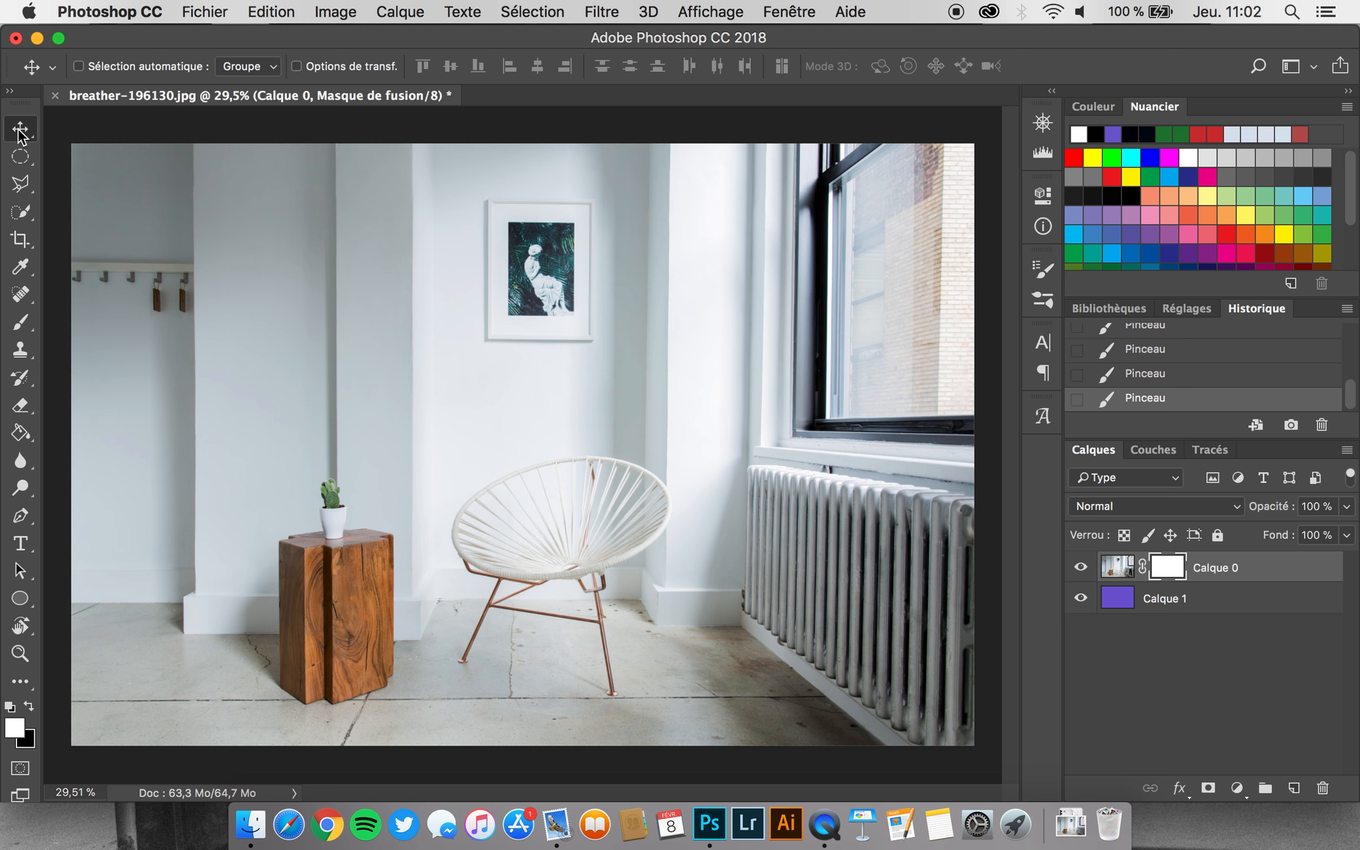